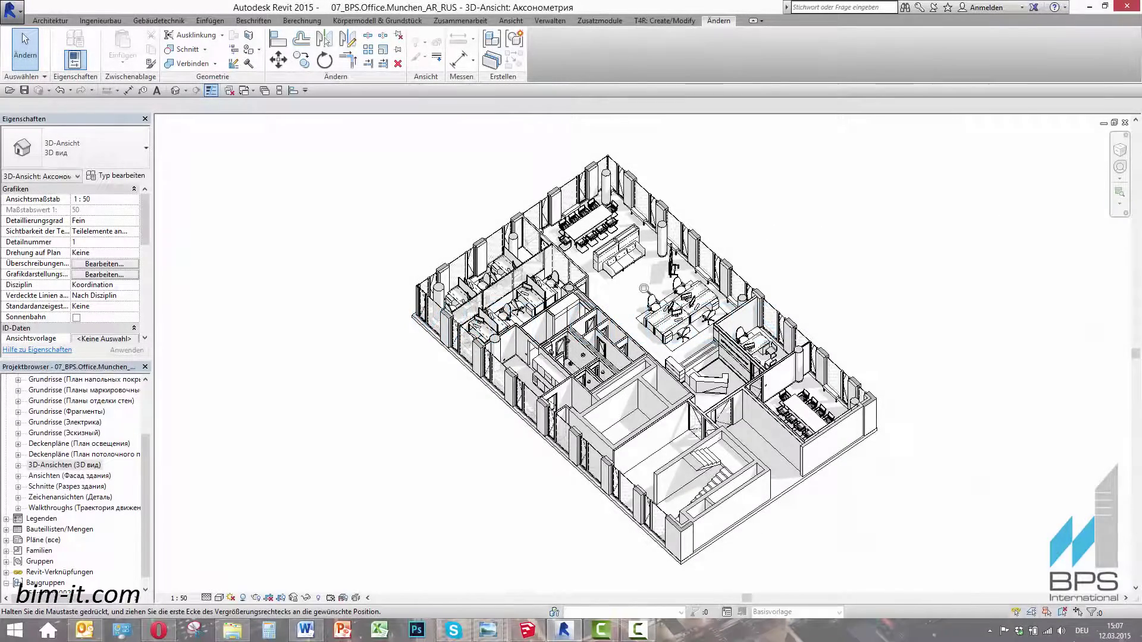
# Try the 1600x730 and 1600x880 types on a Workplace desk in the office's open space
pyautogui.moveTo(708, 357); pyautogui.dragTo(708, 357)
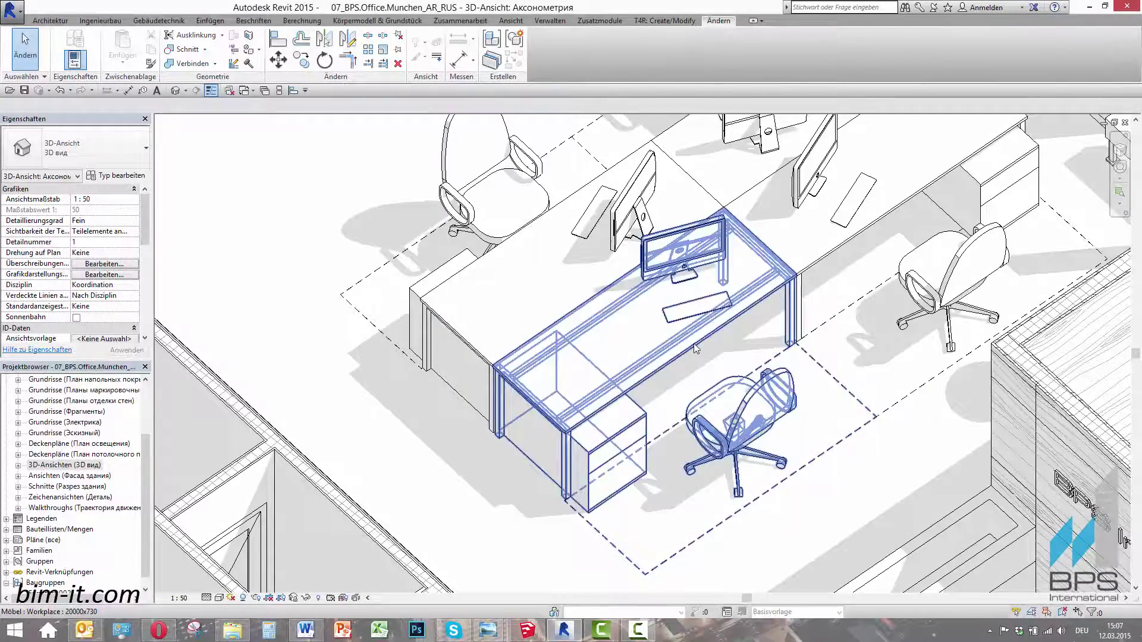
pyautogui.click(693, 344)
pyautogui.click(44, 146)
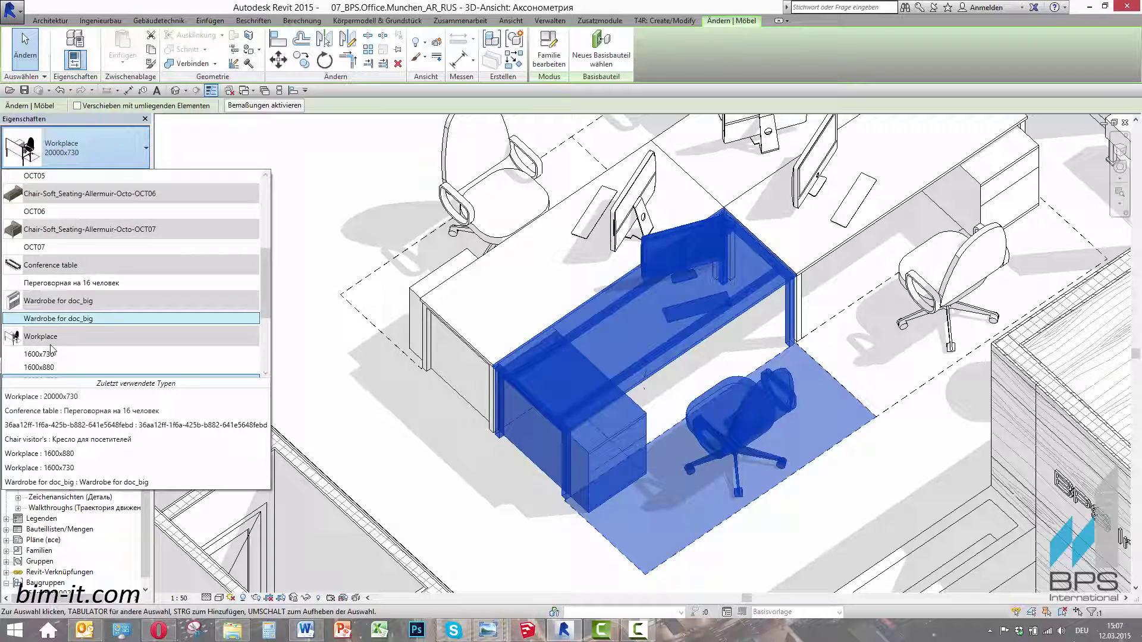
pyautogui.click(36, 278)
pyautogui.click(44, 145)
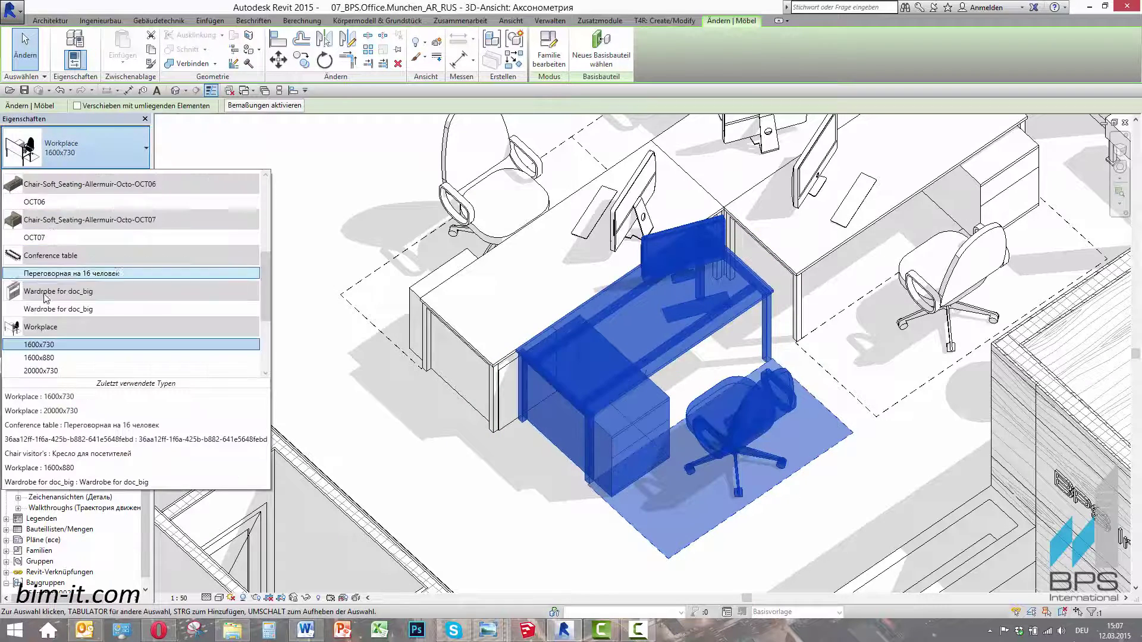
pyautogui.click(36, 290)
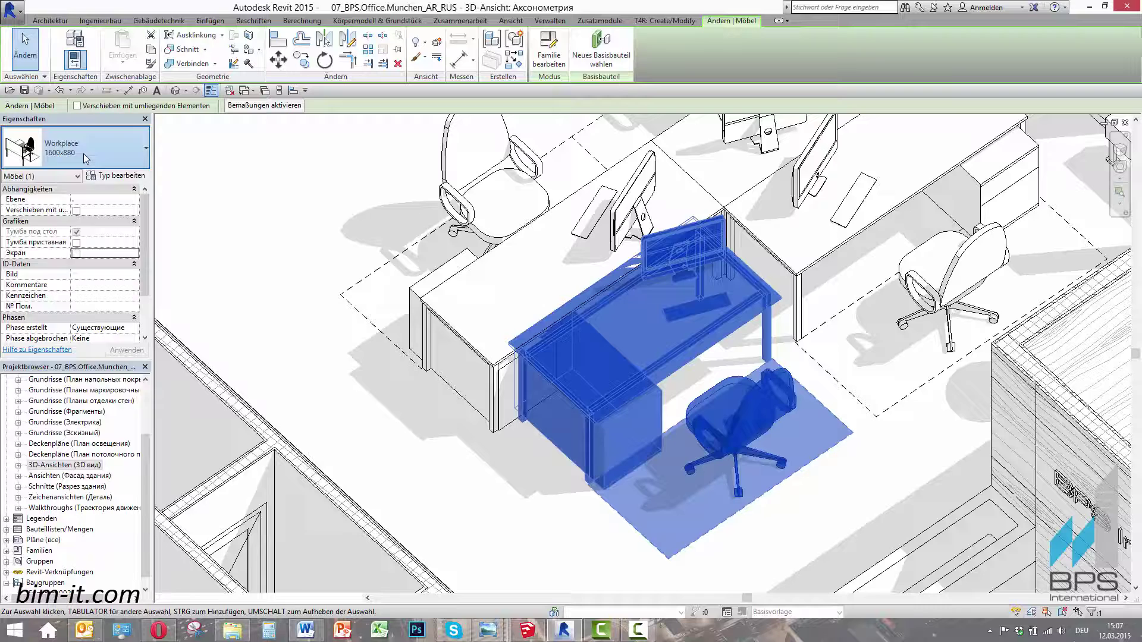
# Set the desk's type to 20000x730 and enable its Экран and Тумба приставная options
pyautogui.click(45, 146)
pyautogui.click(51, 372)
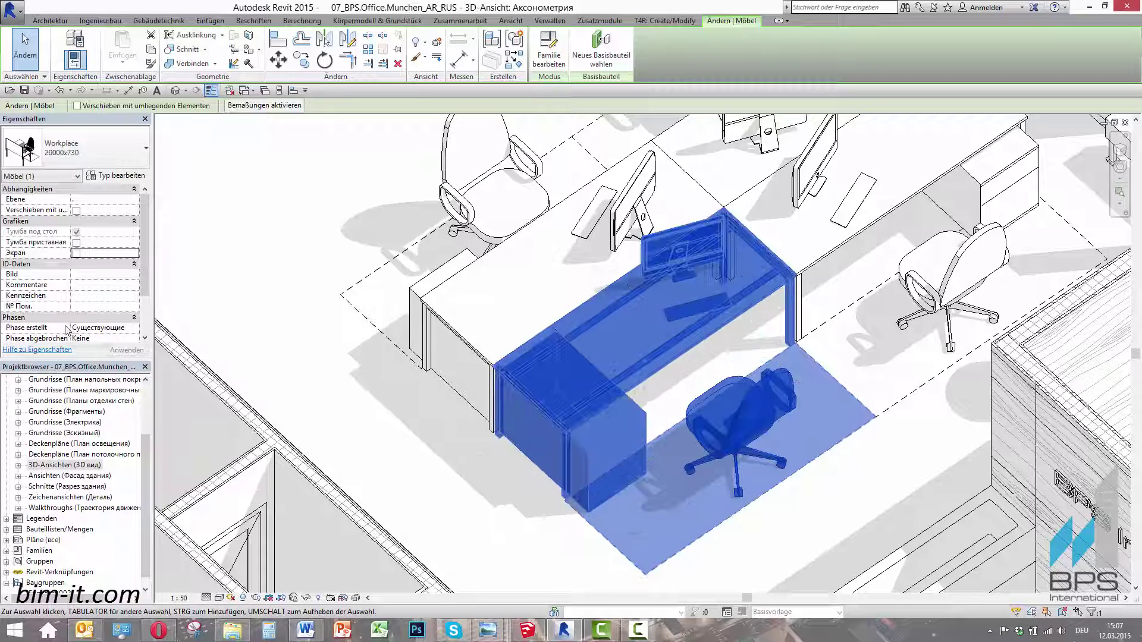
pyautogui.click(75, 254)
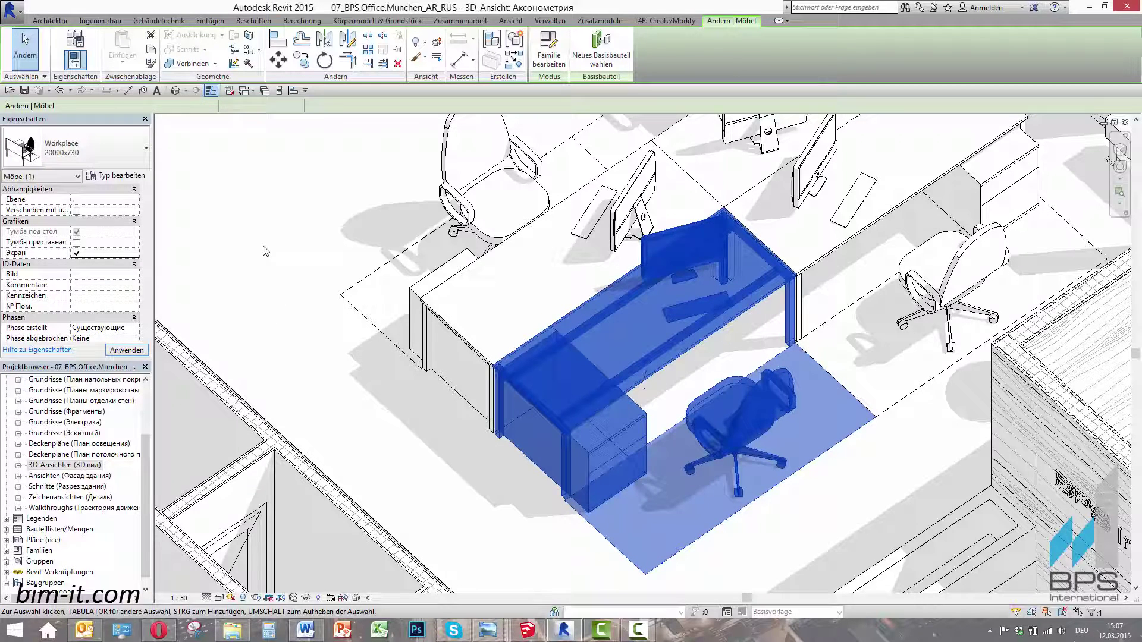
pyautogui.click(76, 242)
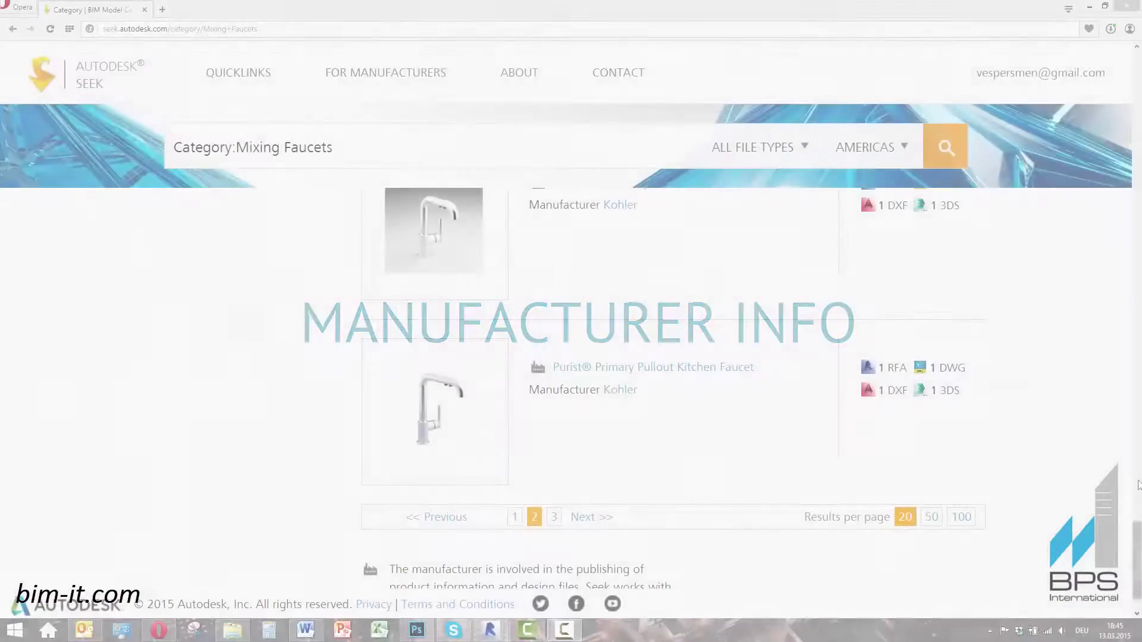
# Browse the Mixing Faucets category on Autodesk Seek in the browser and open the Revit file of Kohler's Loure Widespread Lavatory Faucet
pyautogui.moveTo(1138, 469); pyautogui.dragTo(1121, 162)
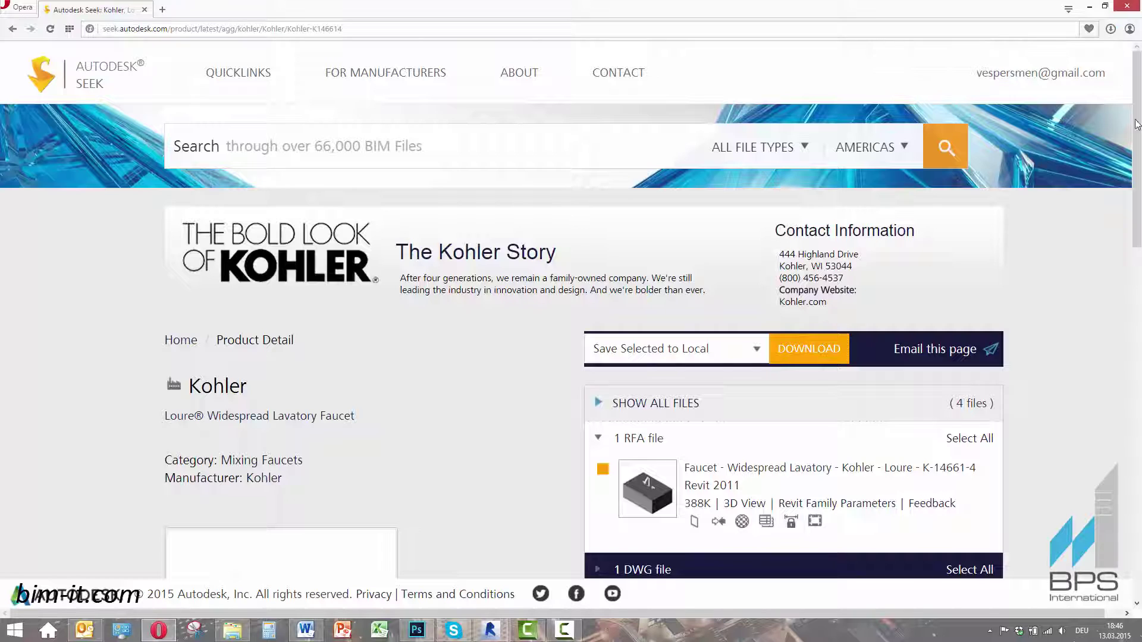
pyautogui.click(1110, 30)
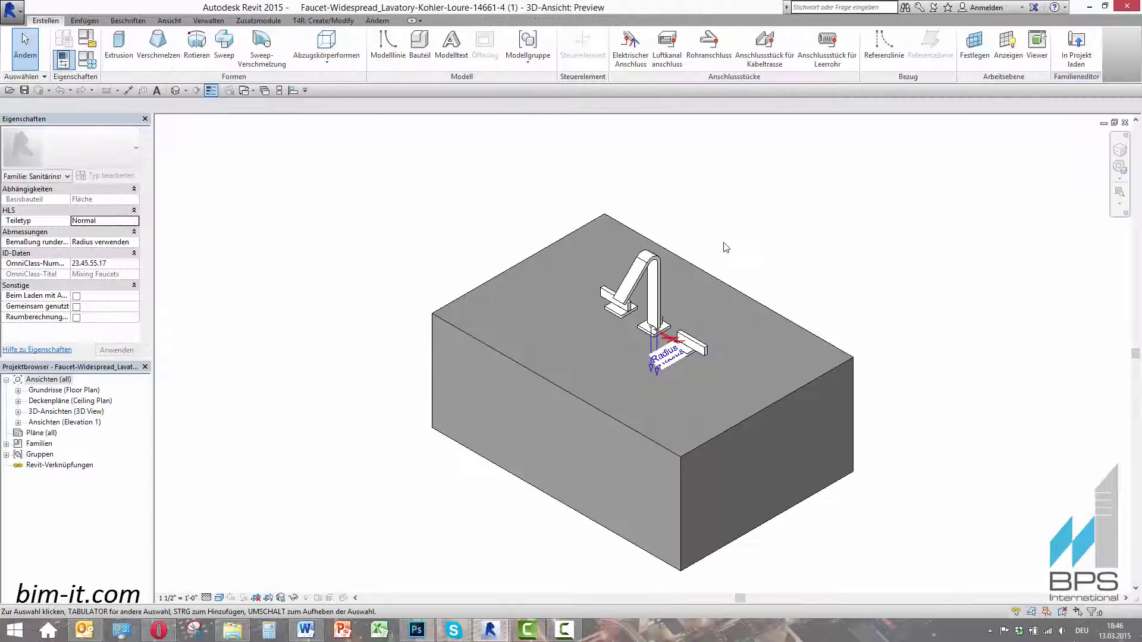
# Load the faucet family into the office project and place one on the washbasin countertop beside the basin opening
pyautogui.click(1077, 57)
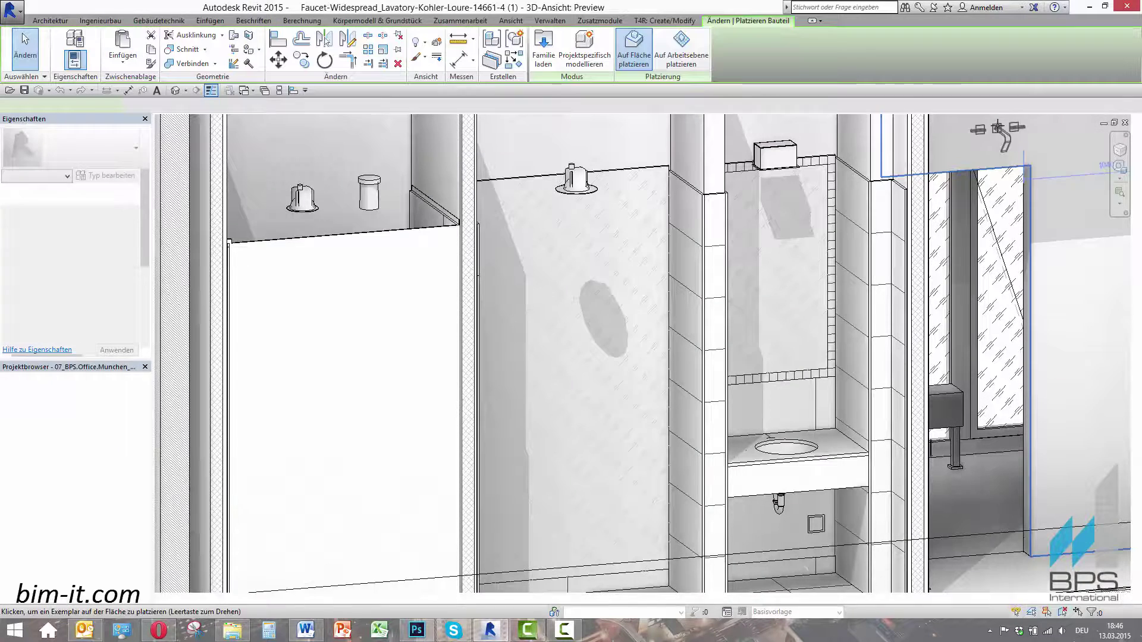
pyautogui.scroll(5, 832, 441)
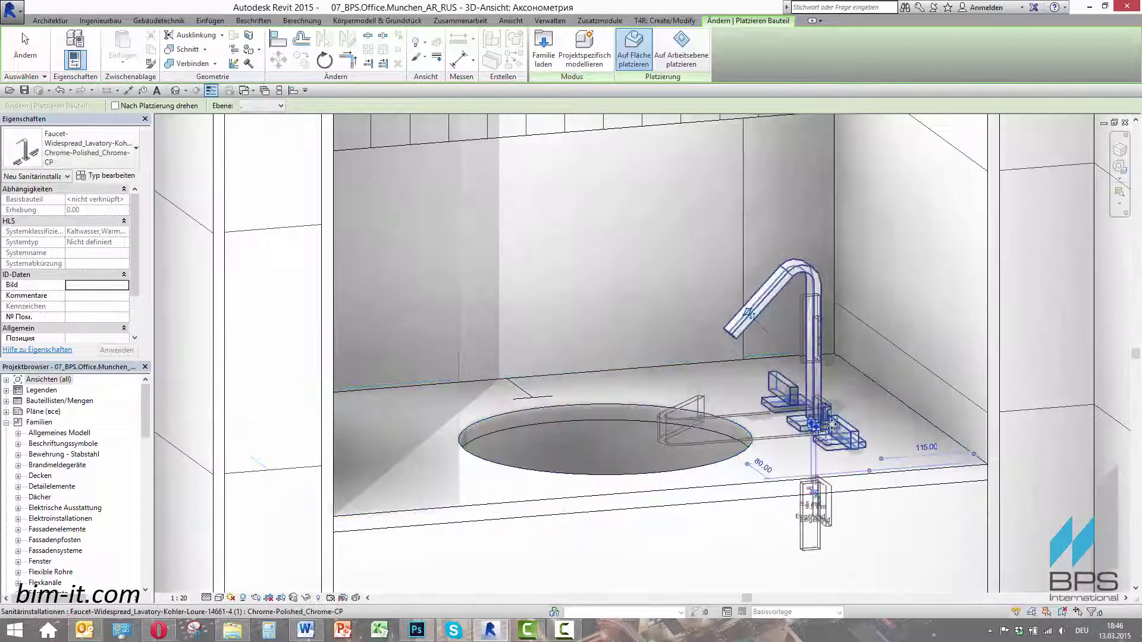
pyautogui.click(831, 424)
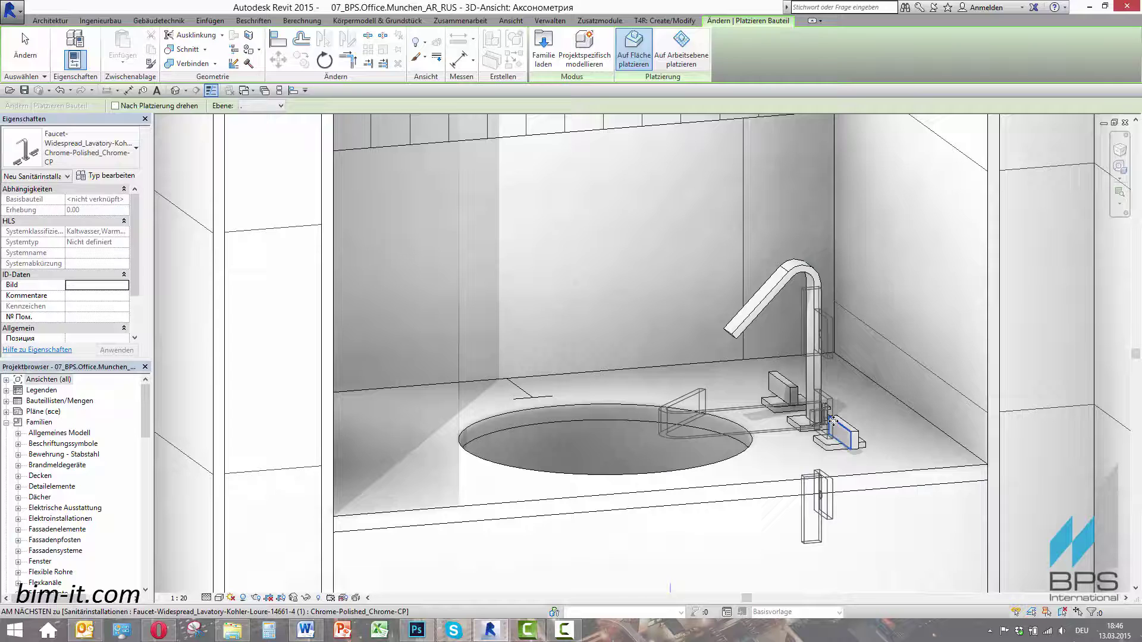
pyautogui.press('Escape')
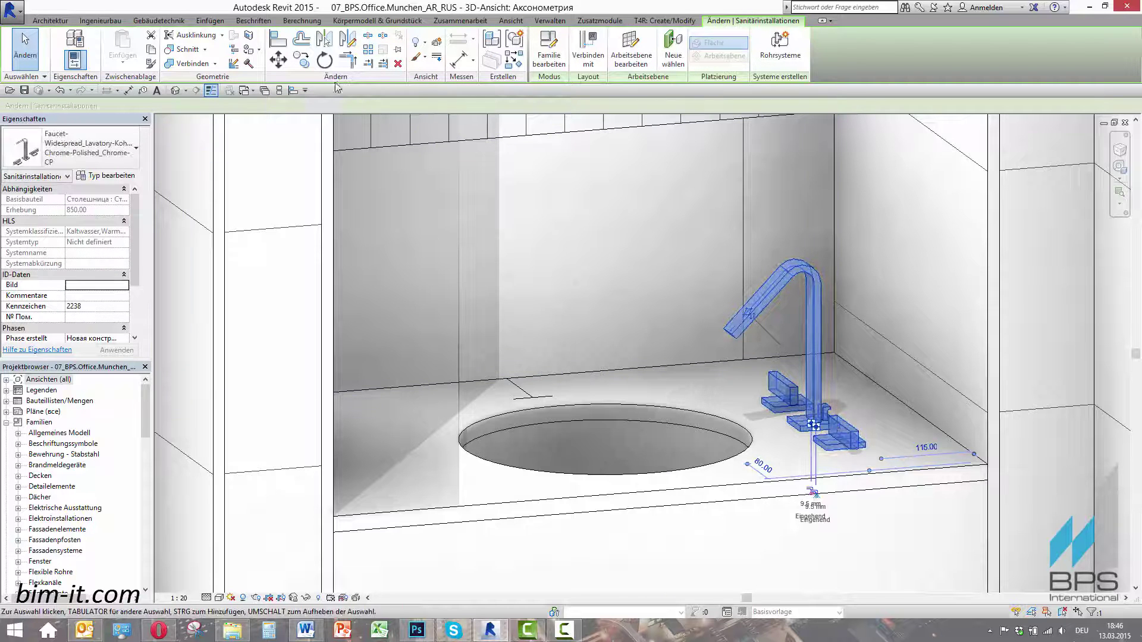
# Rotate the placed faucet by 90° and move it onto the countertop mark behind the basin opening
pyautogui.click(324, 59)
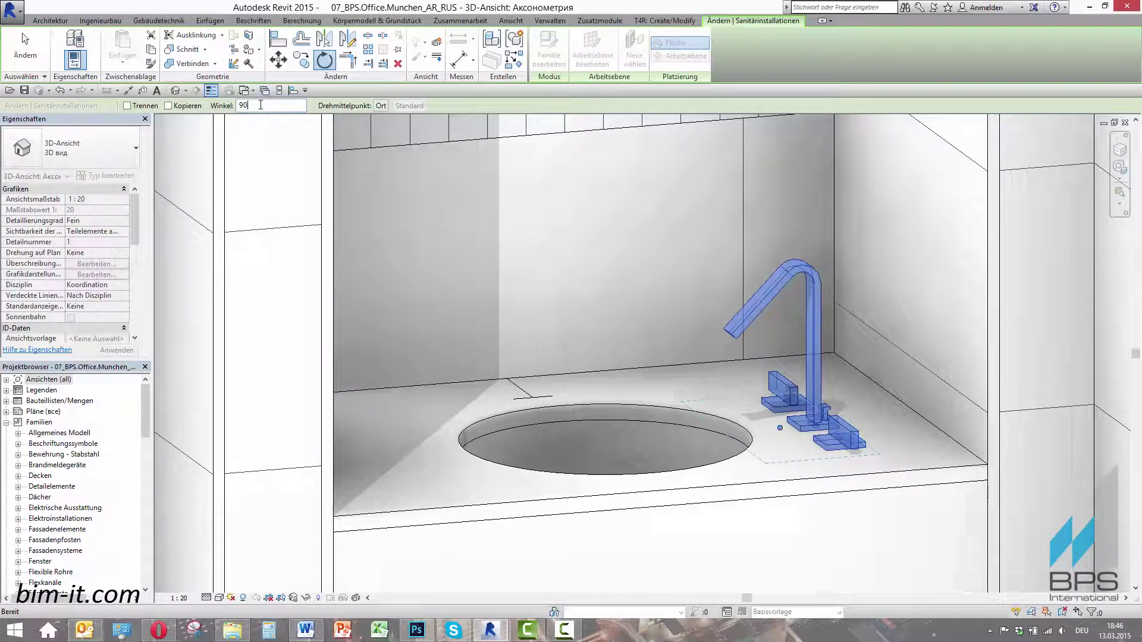
pyautogui.click(261, 106)
pyautogui.write('90')
pyautogui.press('Return')
pyautogui.click(276, 61)
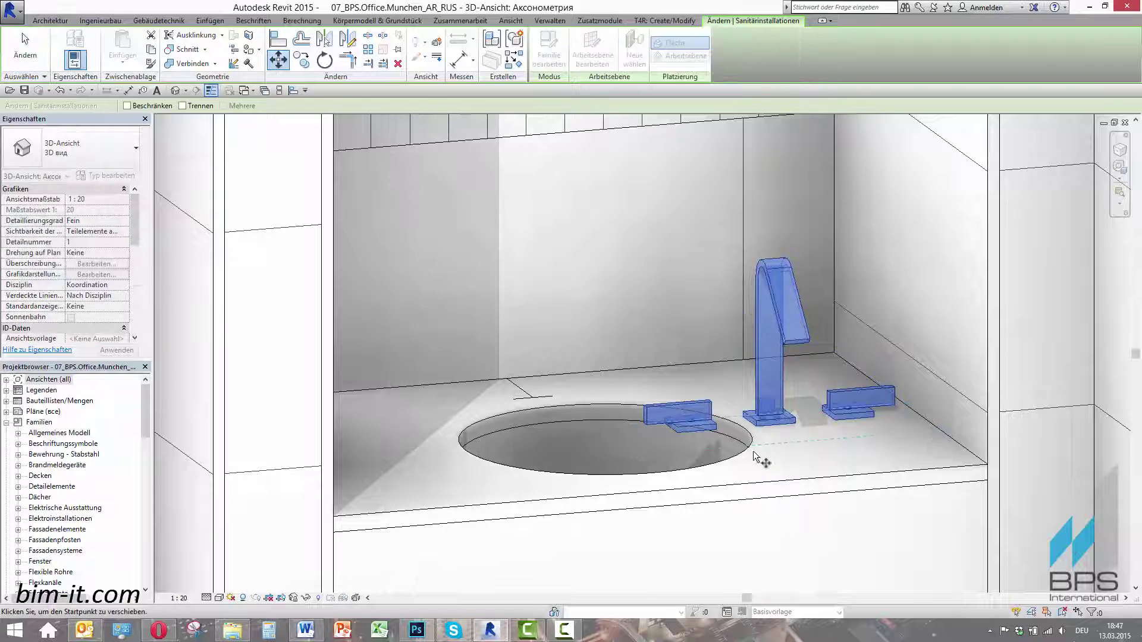
pyautogui.click(775, 427)
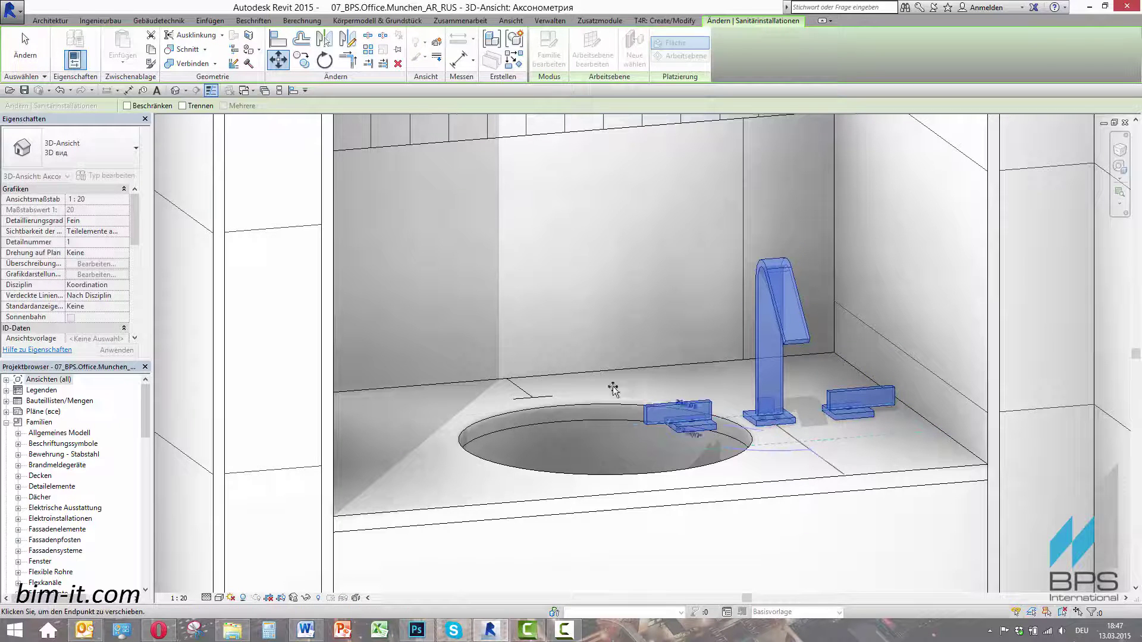
pyautogui.click(533, 400)
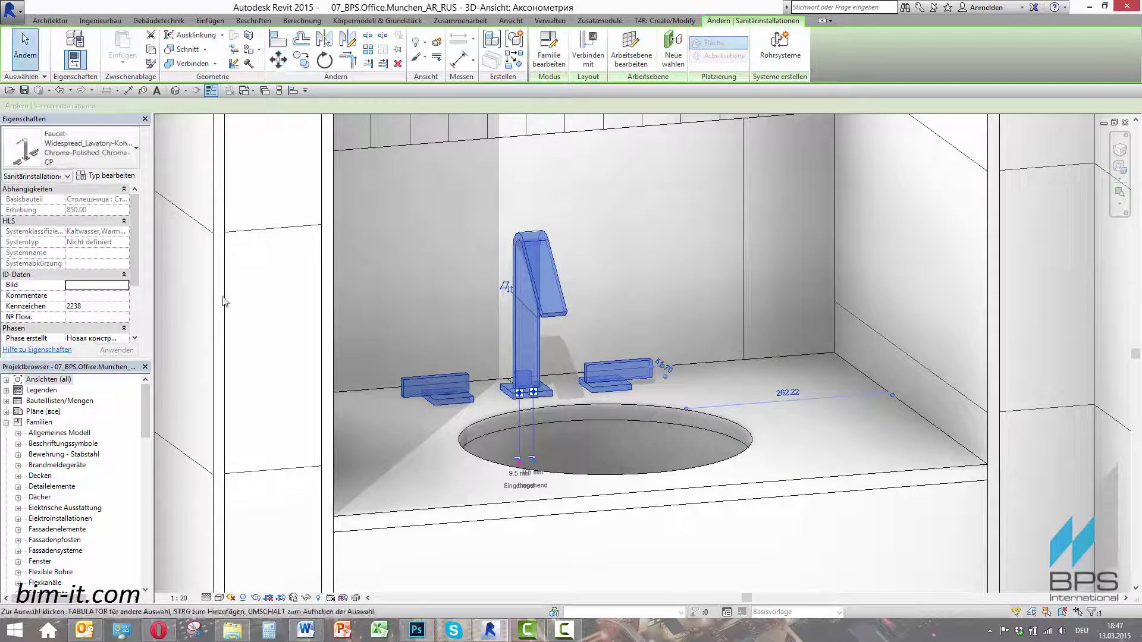
# Open the manufacturer's web page from the faucet type's Product Page URL and look through the product details
pyautogui.click(113, 176)
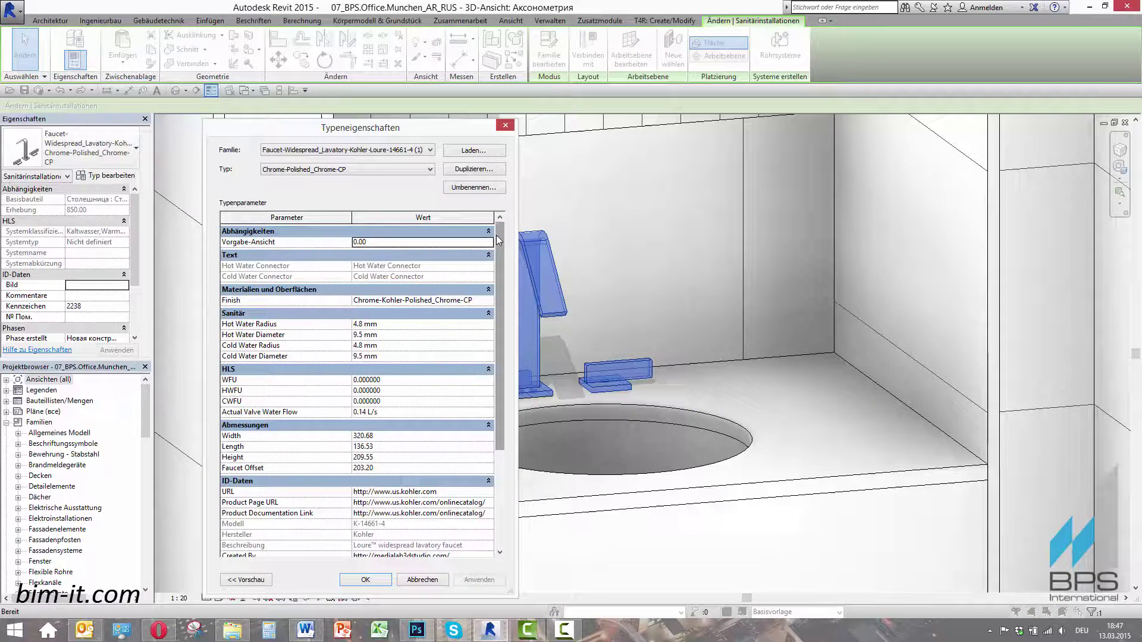
pyautogui.moveTo(499, 242); pyautogui.dragTo(496, 357)
pyautogui.click(491, 387)
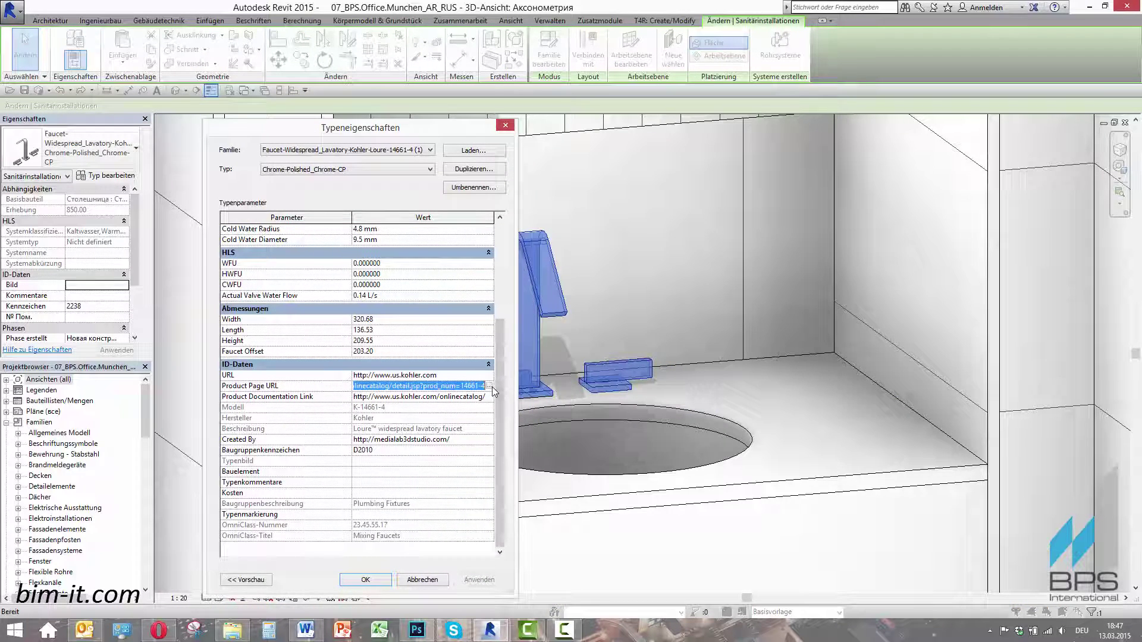
pyautogui.click(492, 387)
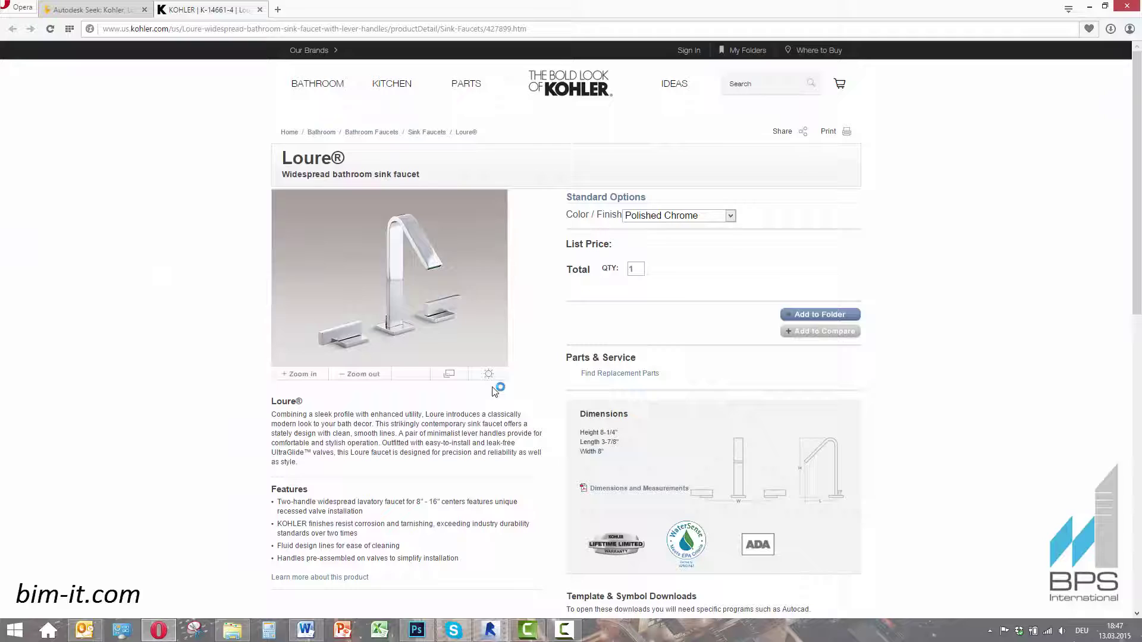
pyautogui.scroll(-5, 558, 287)
pyautogui.scroll(6, 557, 289)
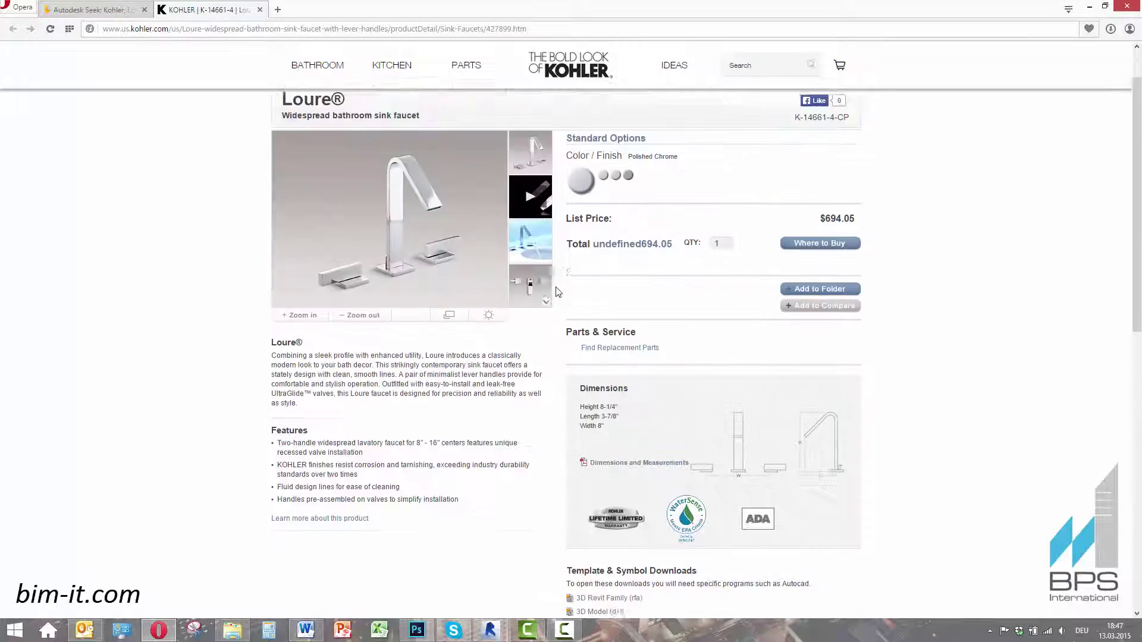
# Return to Revit and open the faucet type's Product Documentation Link to read the manufacturer's documentation
pyautogui.click(490, 632)
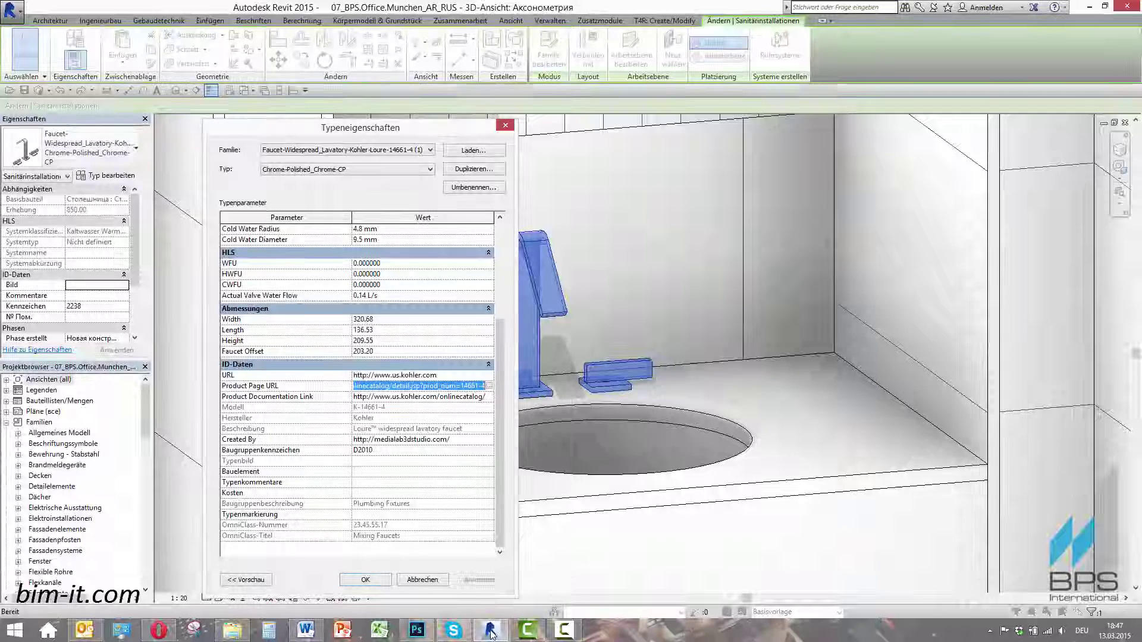
pyautogui.click(488, 397)
pyautogui.click(489, 397)
pyautogui.scroll(-5, 515, 362)
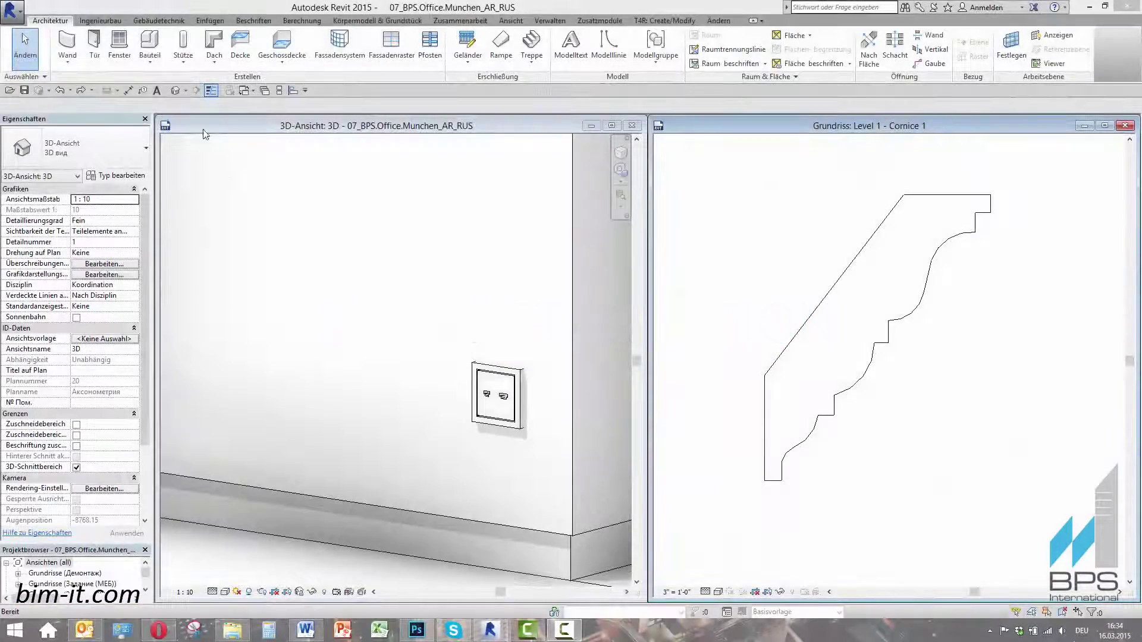
# Place a horizontal Cornice wall sweep along the wall above the socket in the 3D view
pyautogui.click(76, 58)
pyautogui.click(77, 163)
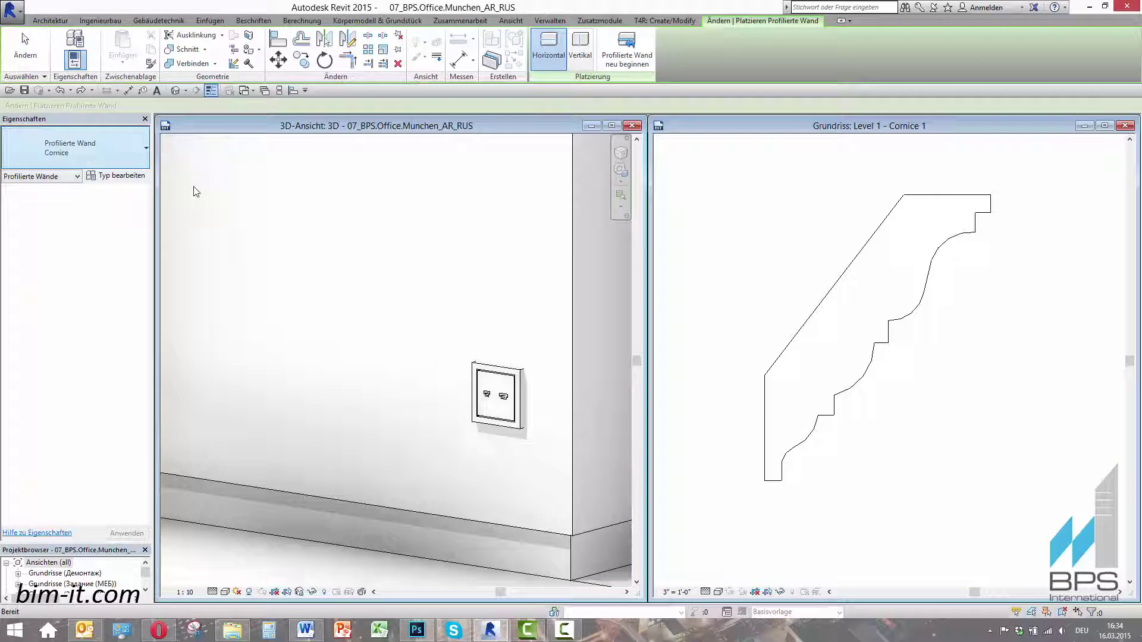
pyautogui.click(321, 259)
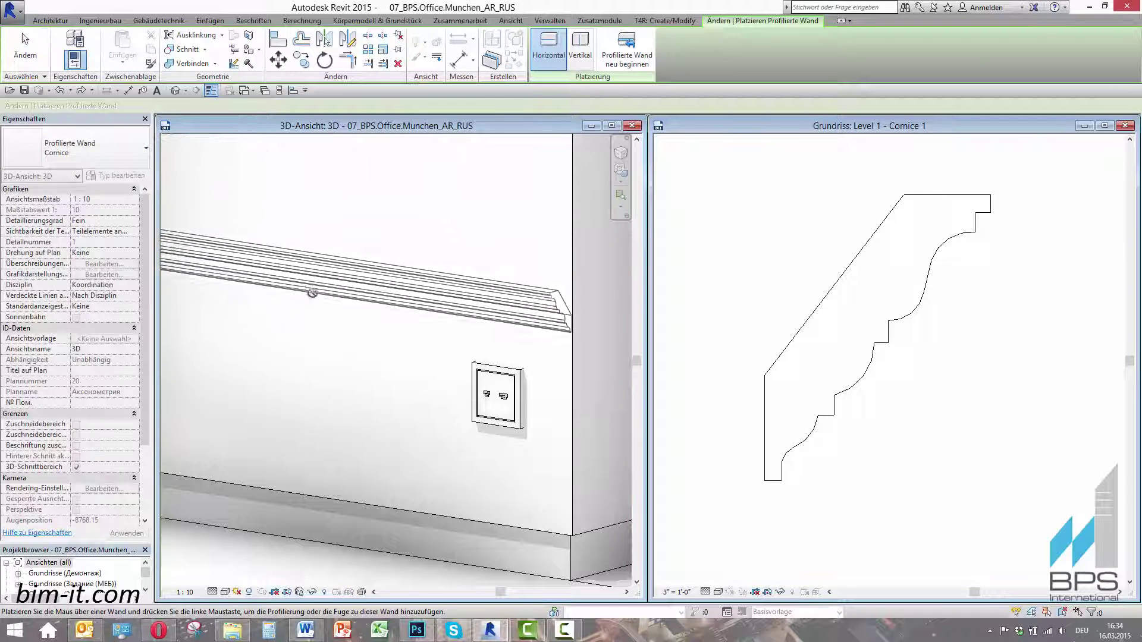
pyautogui.press('Escape')
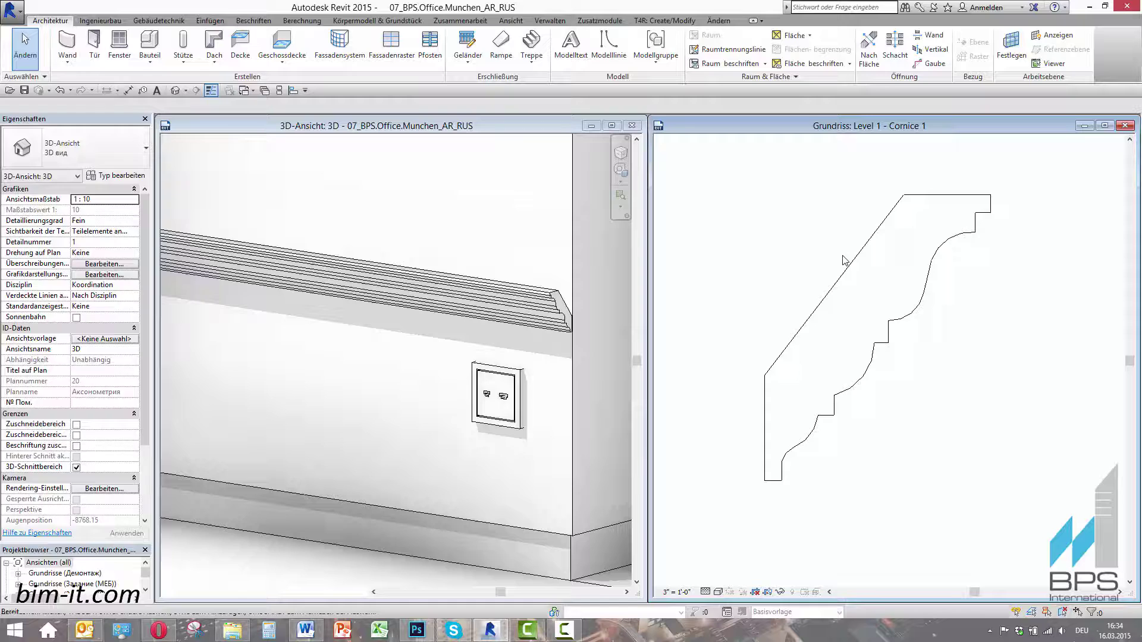
# Replace the stepped lower section of the Cornice 1 profile with one straight line joining the two remaining curve ends
pyautogui.click(894, 313)
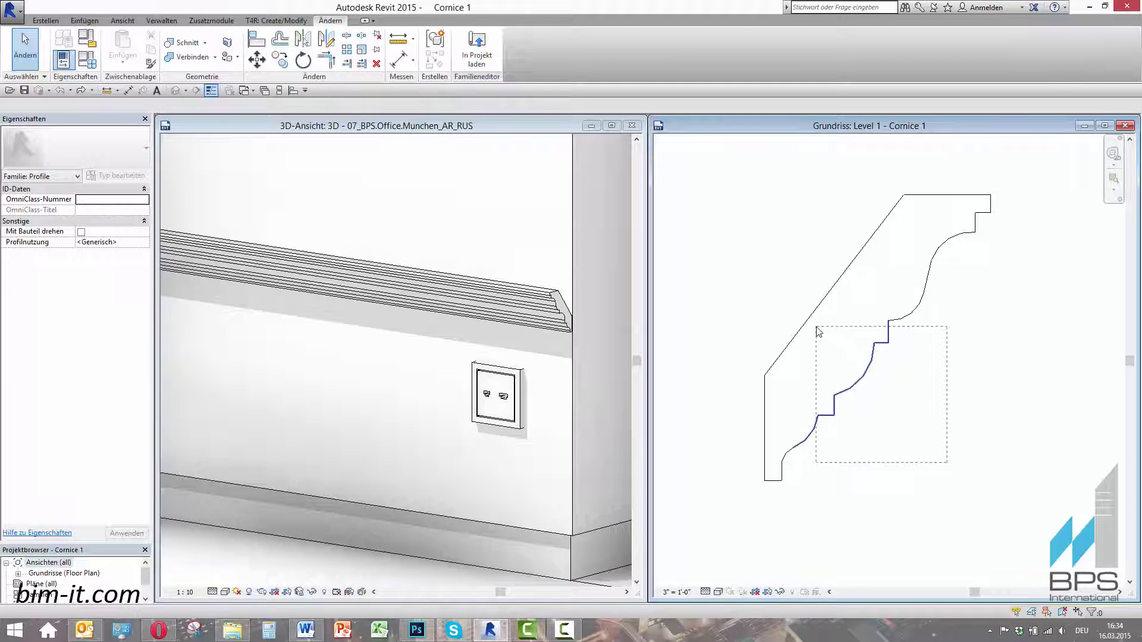
pyautogui.moveTo(818, 331); pyautogui.dragTo(819, 332)
pyautogui.press('Delete')
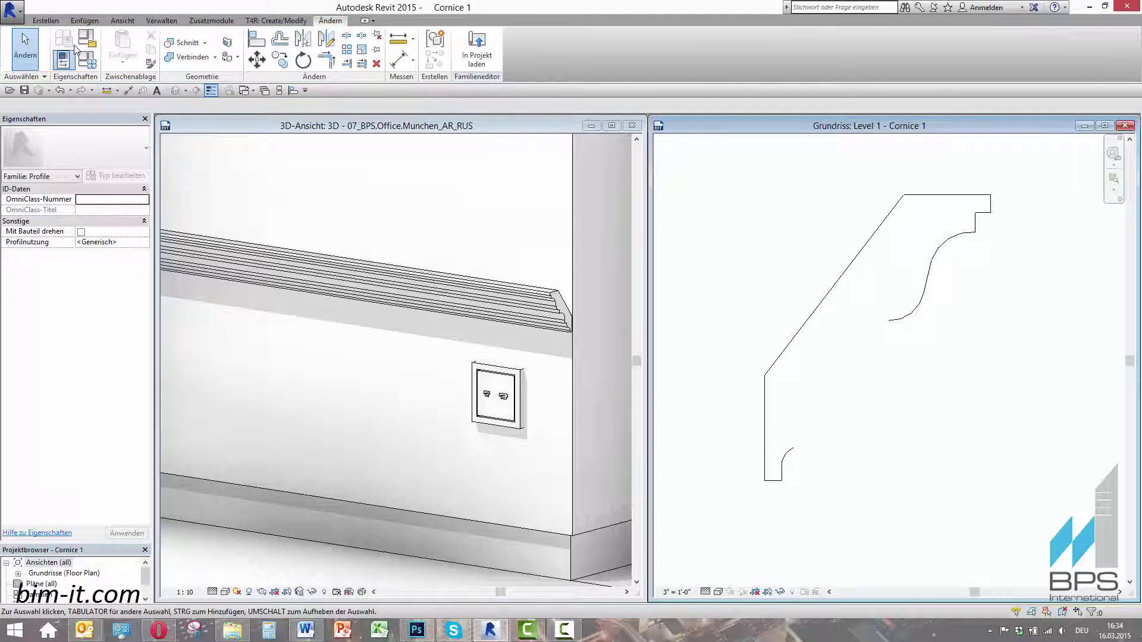
pyautogui.click(61, 21)
pyautogui.click(146, 48)
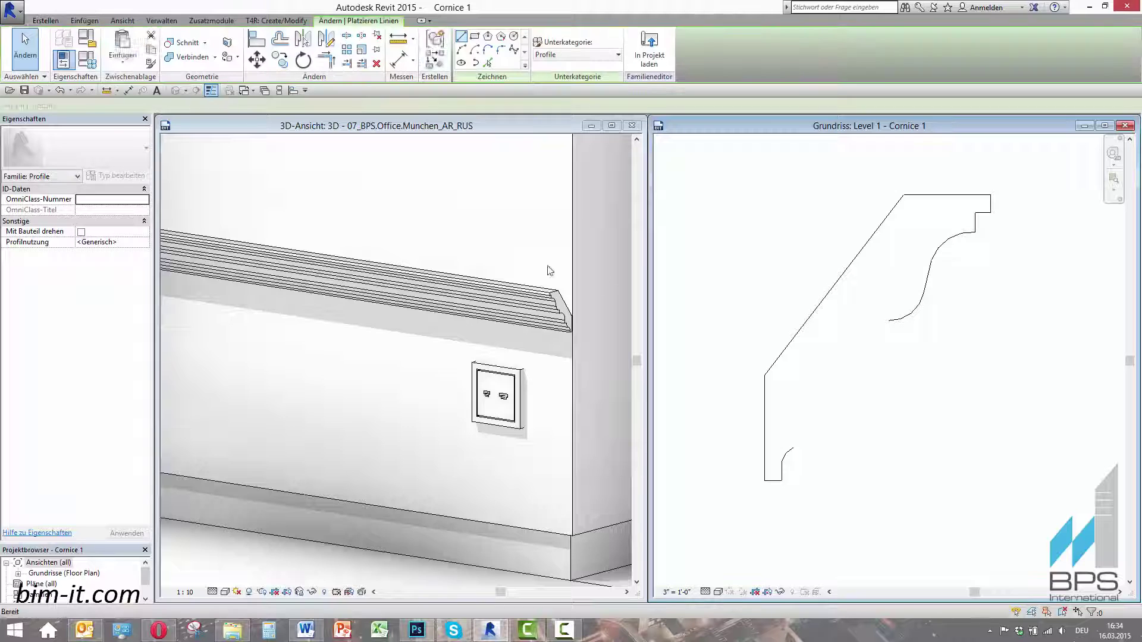
pyautogui.click(793, 448)
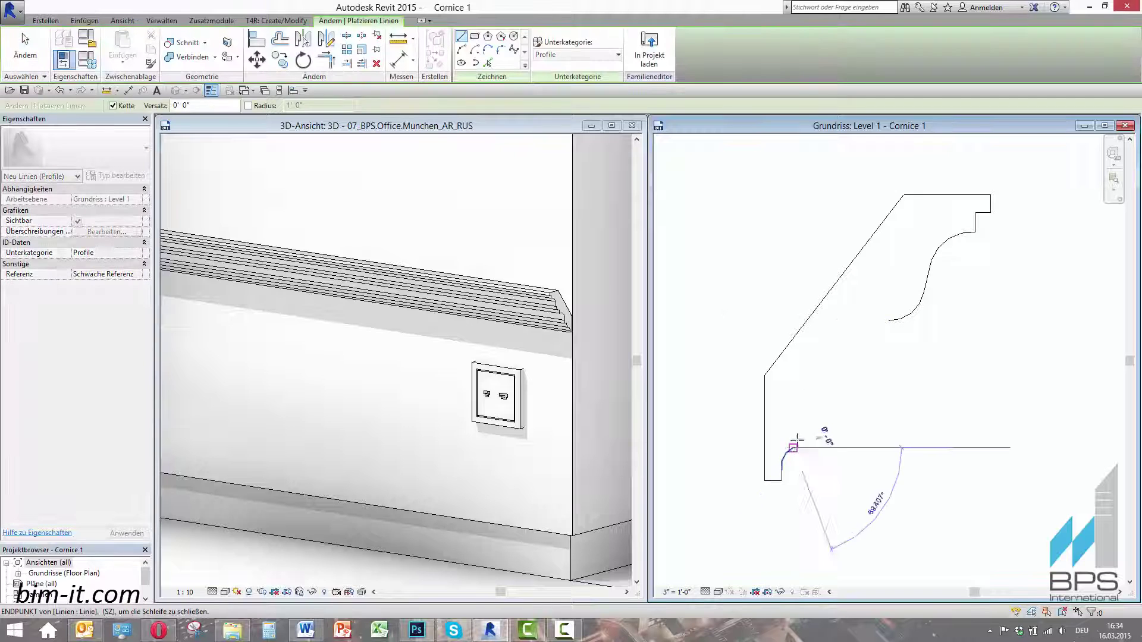
pyautogui.click(891, 320)
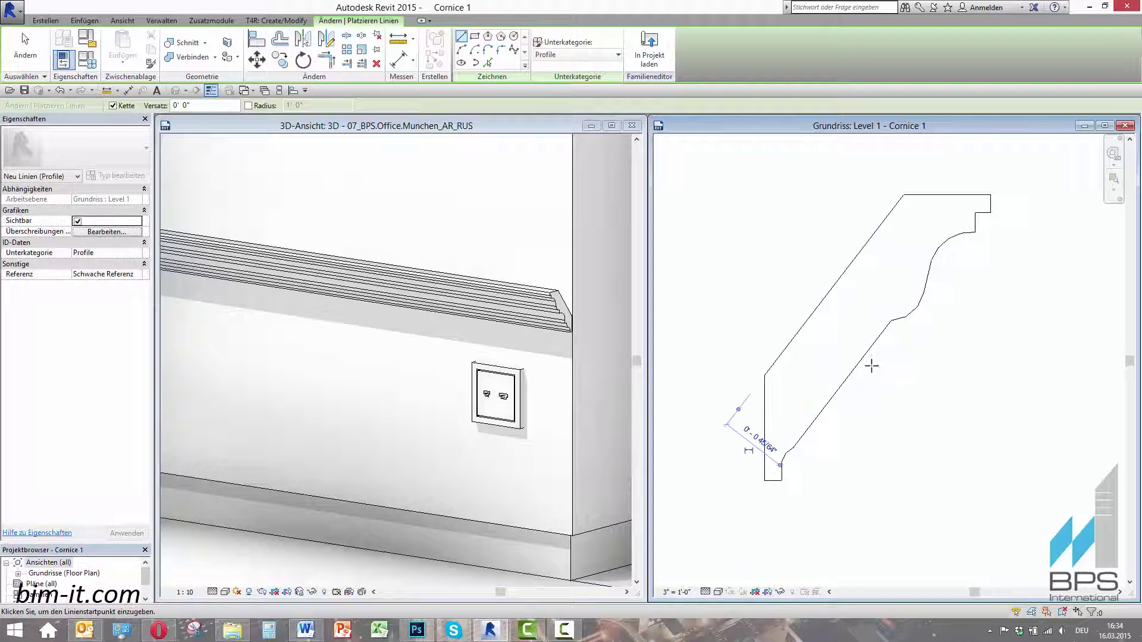
# Load the modified Cornice 1 profile into the office project to update the cornice on the wall
pyautogui.click(653, 60)
pyautogui.click(589, 285)
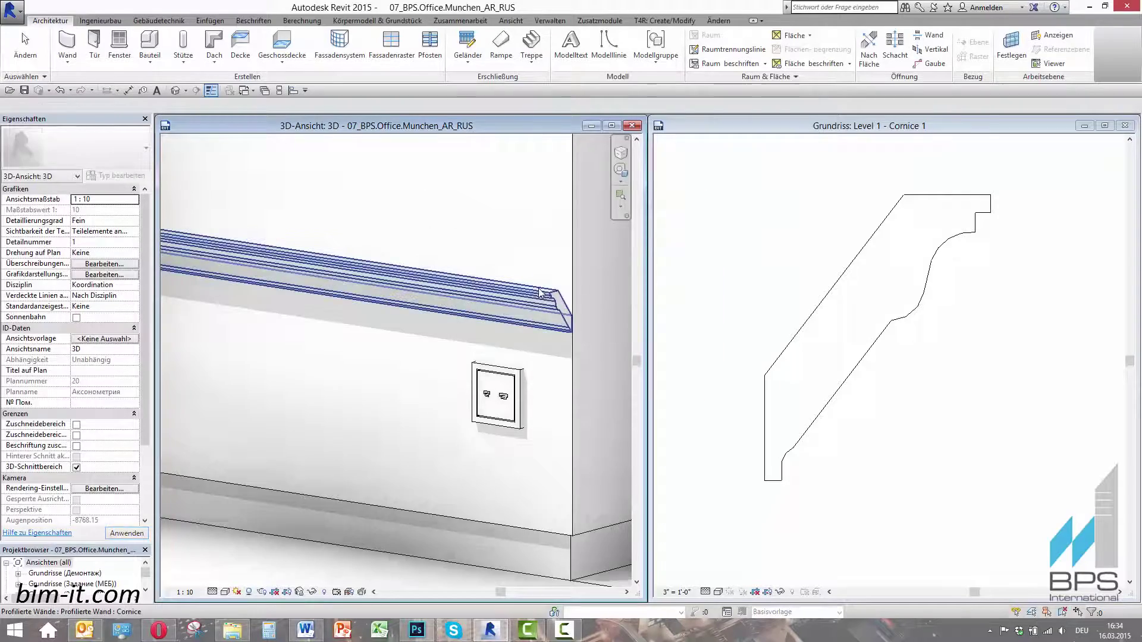
pyautogui.press('Escape')
# Extend the AGS systems skirting along the rest of the wall and around its corner by adding the adjoining walls to the sweep
pyautogui.scroll(4, 512, 297)
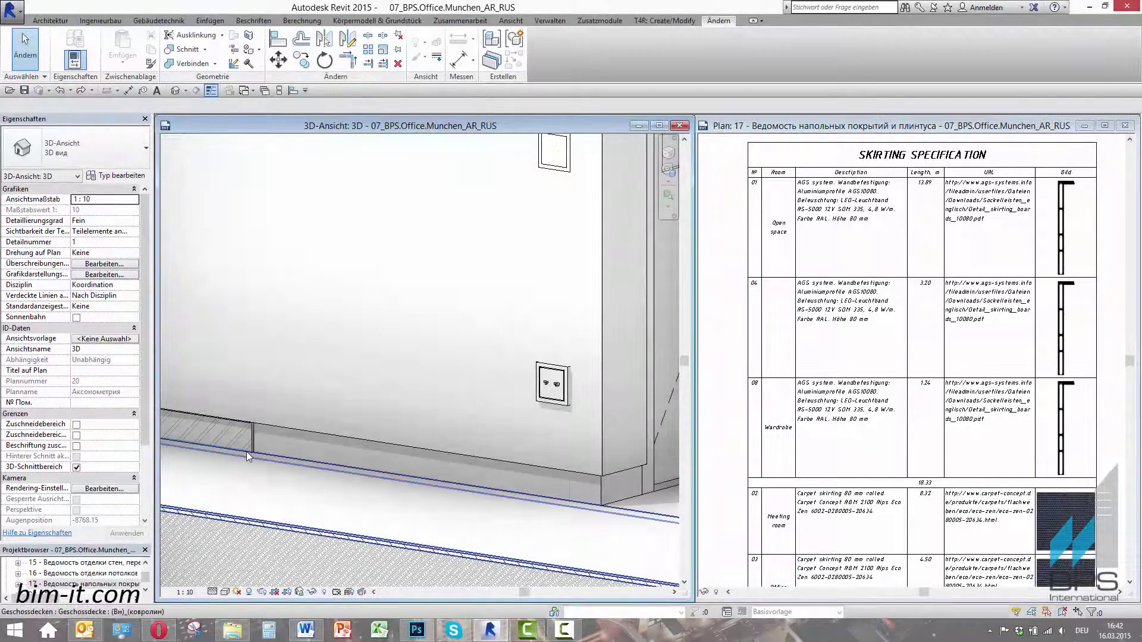
pyautogui.click(248, 450)
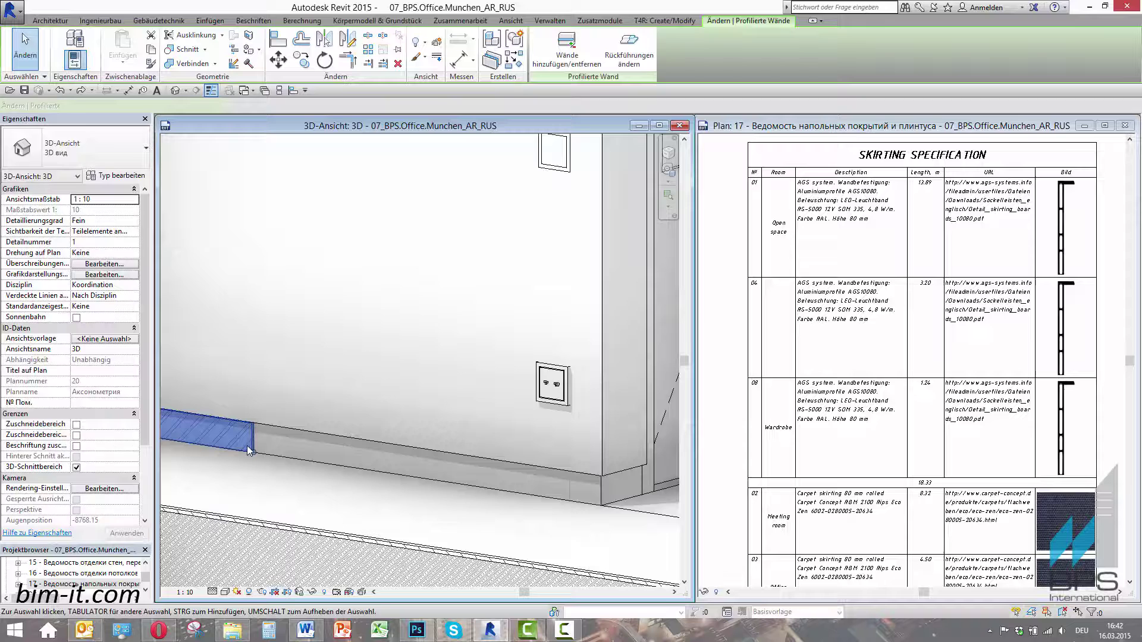
pyautogui.click(248, 450)
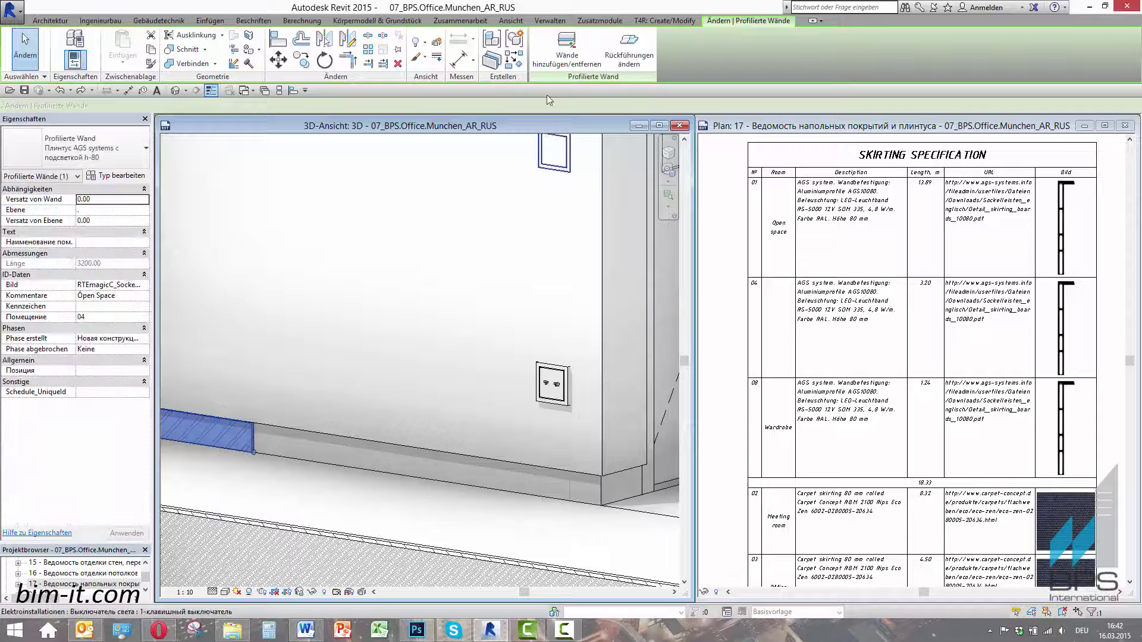
pyautogui.click(629, 495)
pyautogui.press('Escape')
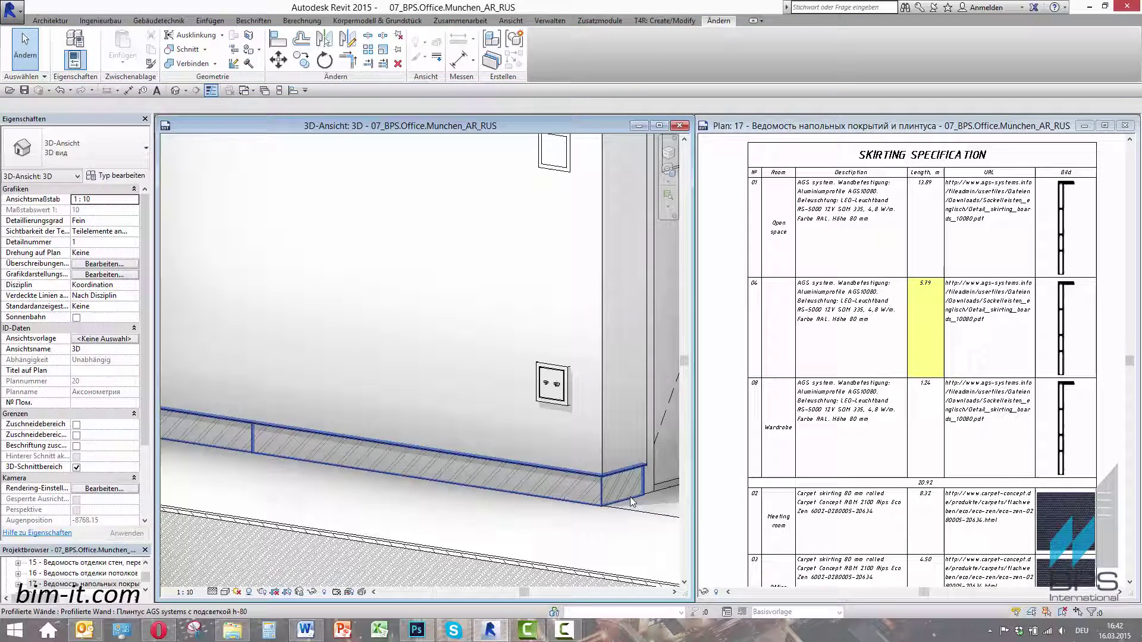
# Try the vinyl h-80, CasalGrande padana and carpet-tile h-80 types on the skirting and return it to AGS systems h-80
pyautogui.click(631, 498)
pyautogui.click(87, 156)
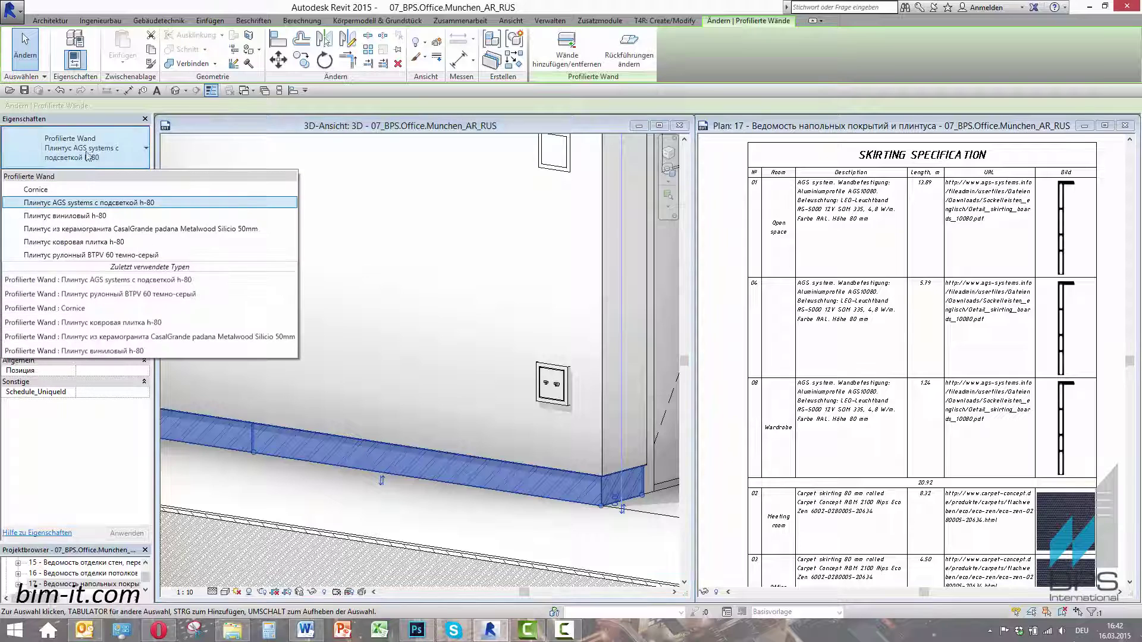
pyautogui.click(89, 216)
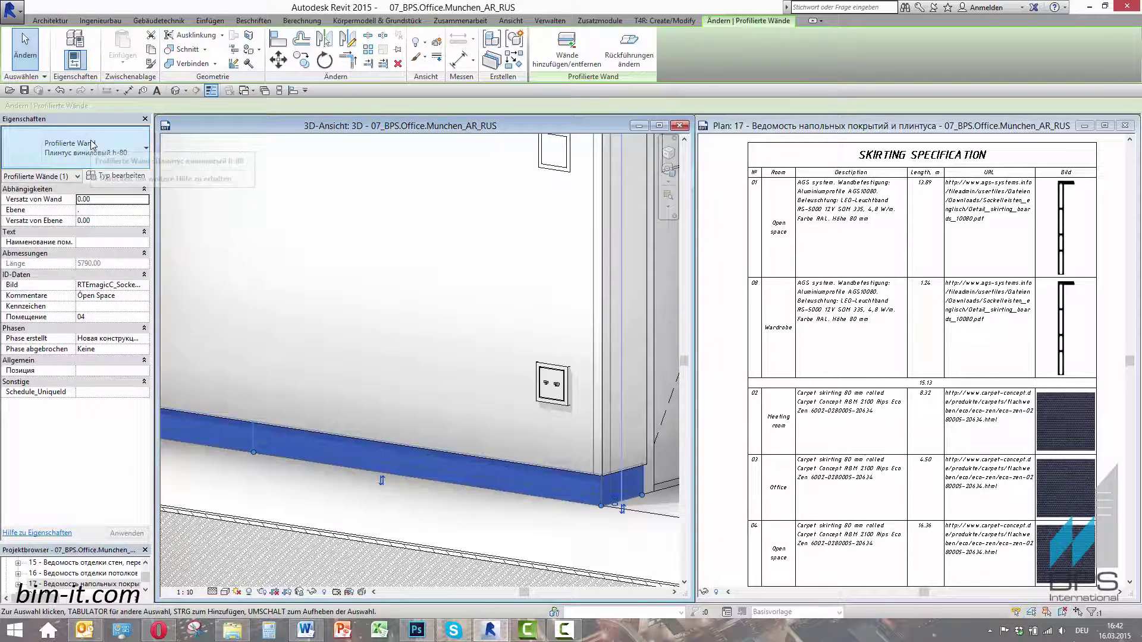
pyautogui.click(91, 144)
pyautogui.click(88, 222)
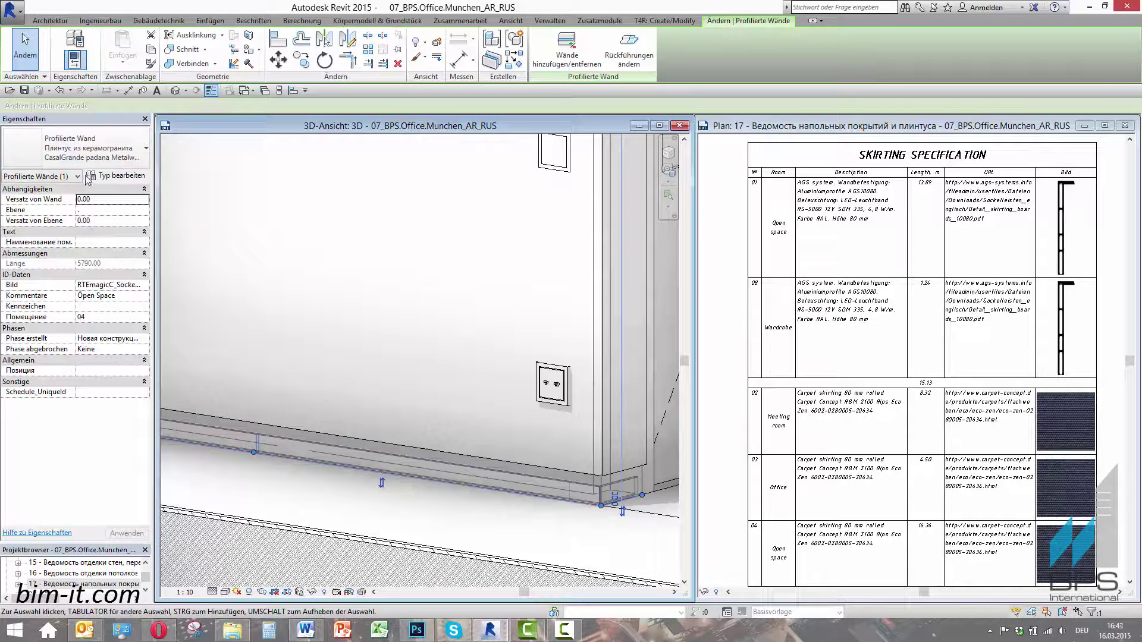
pyautogui.click(88, 148)
pyautogui.click(88, 241)
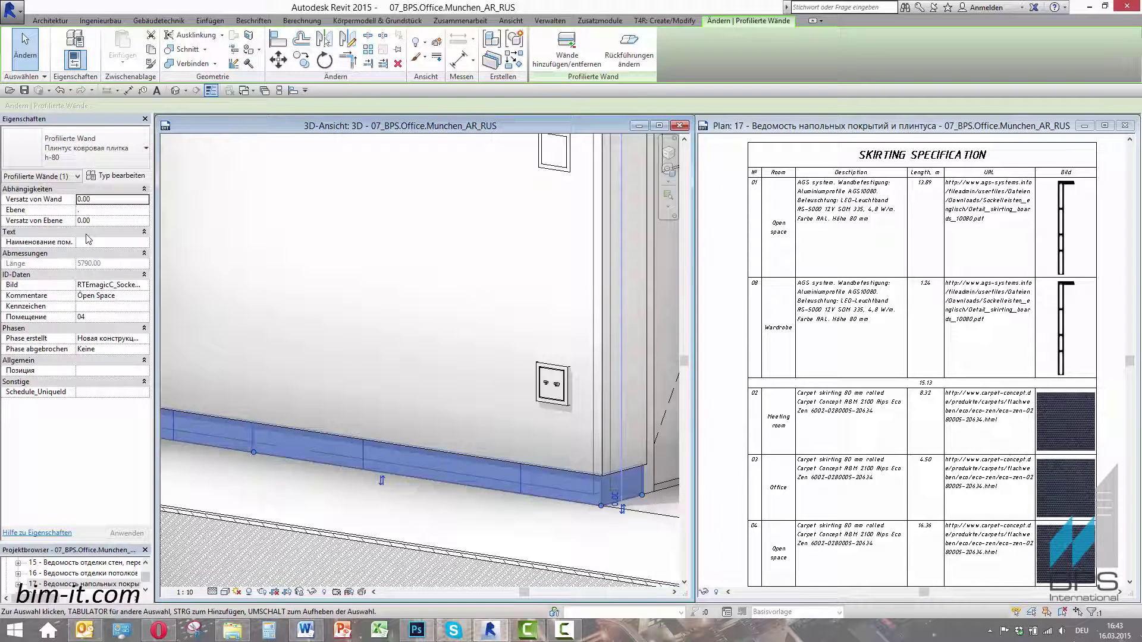
pyautogui.click(84, 156)
pyautogui.click(82, 204)
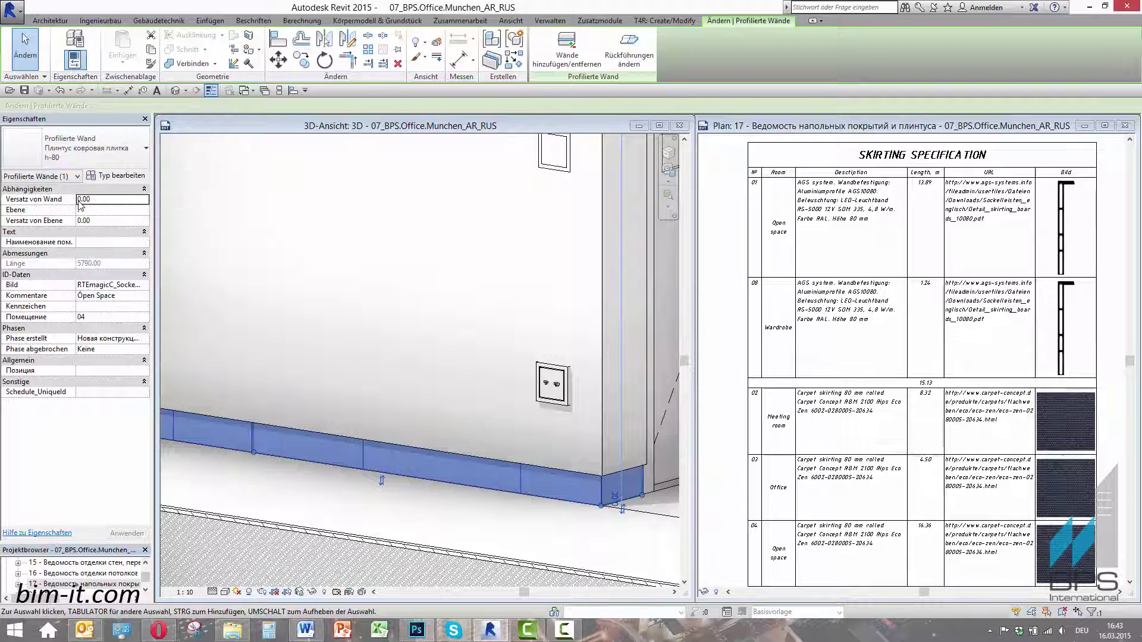
pyautogui.press('Escape')
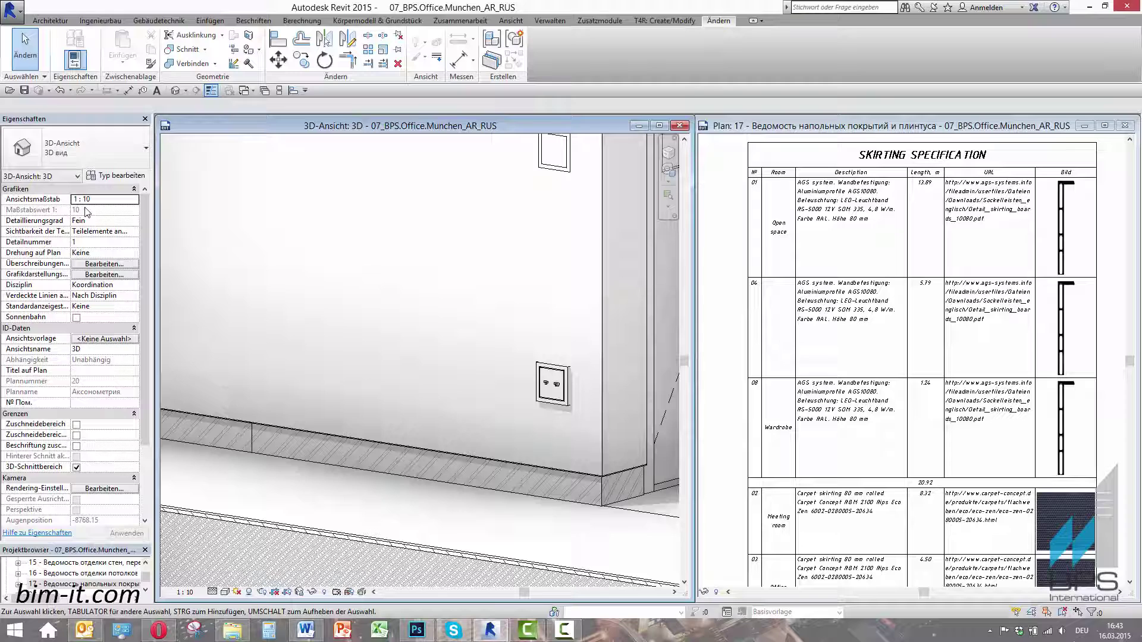
# Change the type of the wall socket above the skirting
pyautogui.click(552, 383)
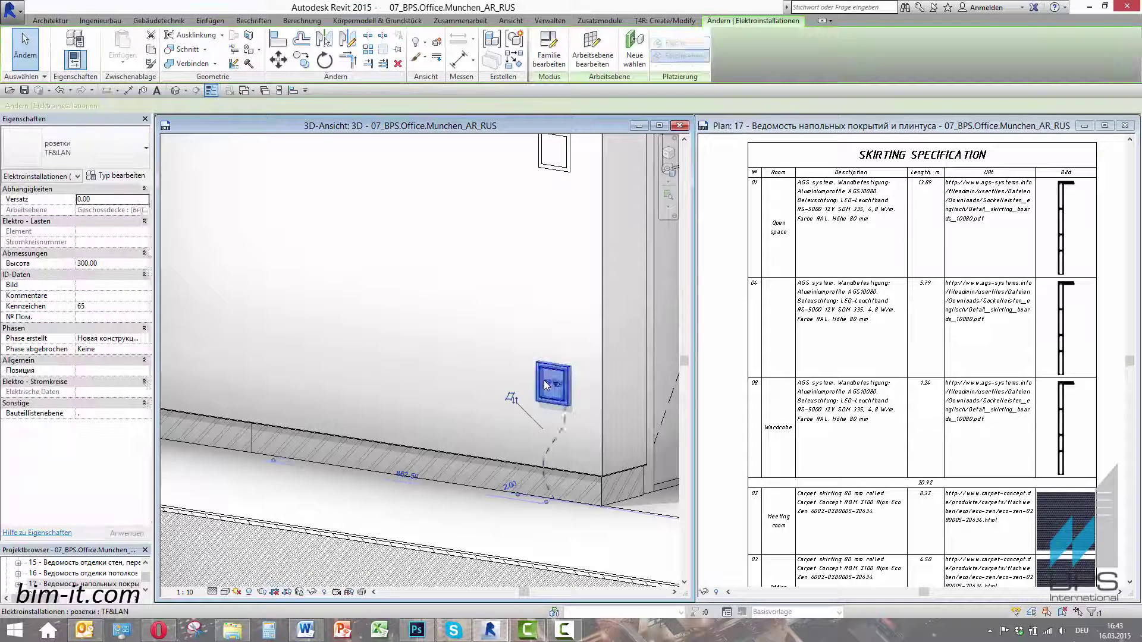
pyautogui.click(72, 148)
pyautogui.click(60, 307)
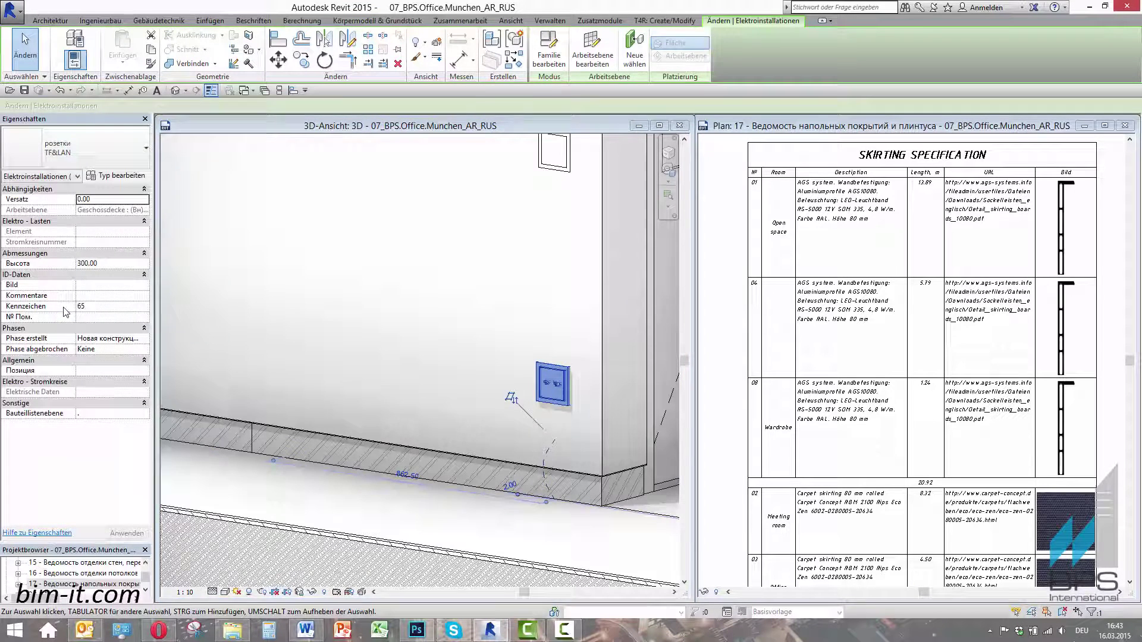
pyautogui.press('Escape')
pyautogui.click(559, 396)
pyautogui.scroll(2, 561, 398)
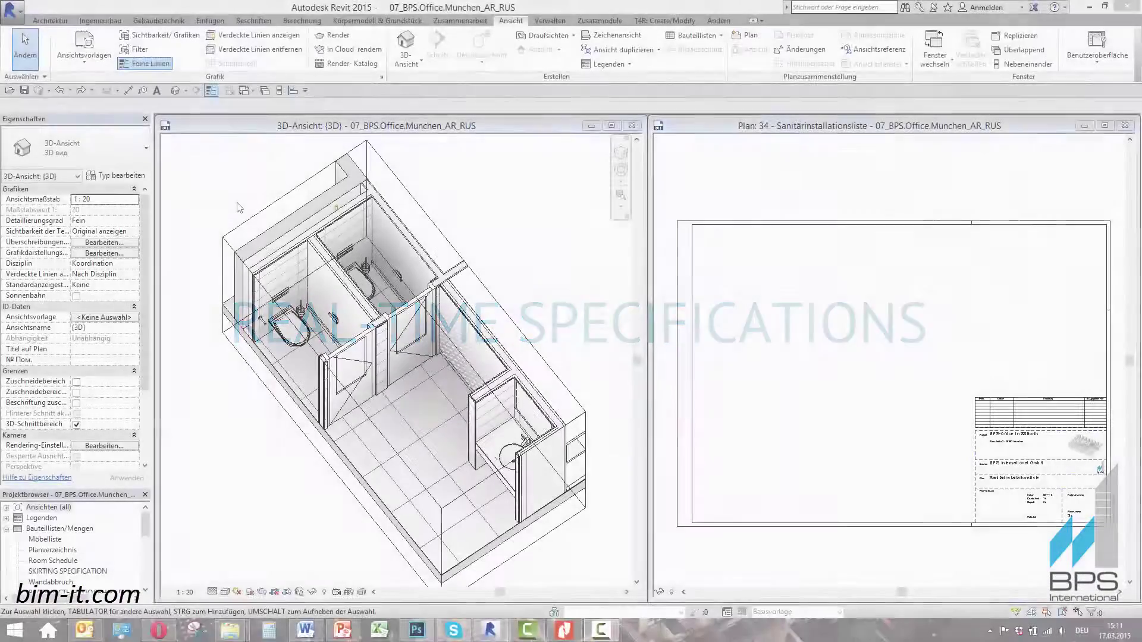
# Create a new schedule for the Sanitärinstallationen category in the Neubau phase
pyautogui.moveTo(208, 165); pyautogui.dragTo(592, 583)
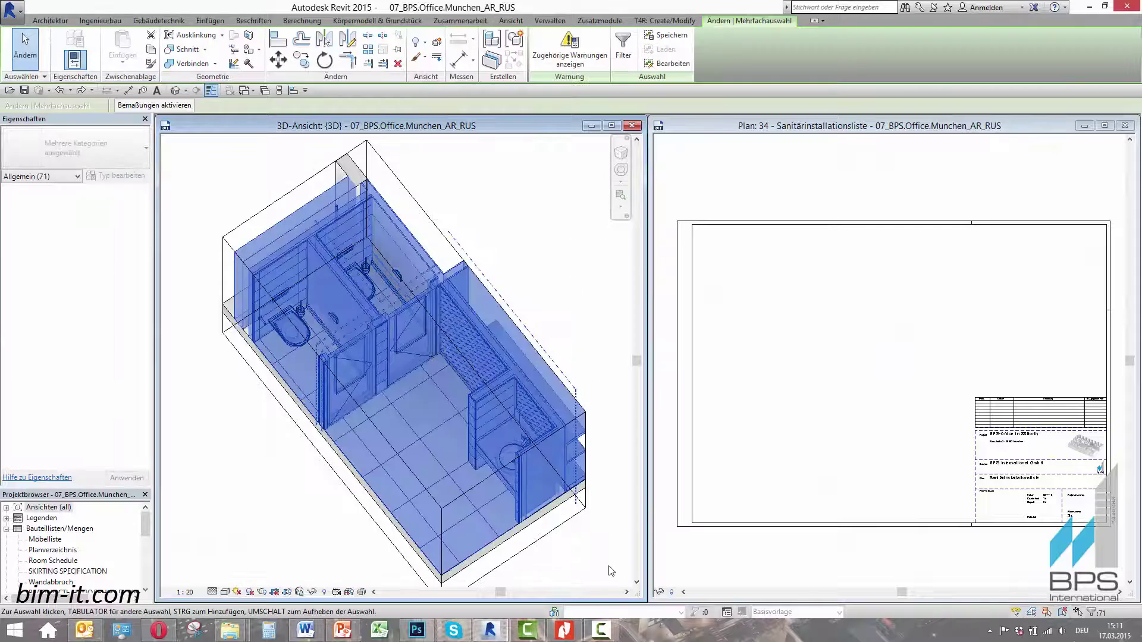
pyautogui.click(556, 216)
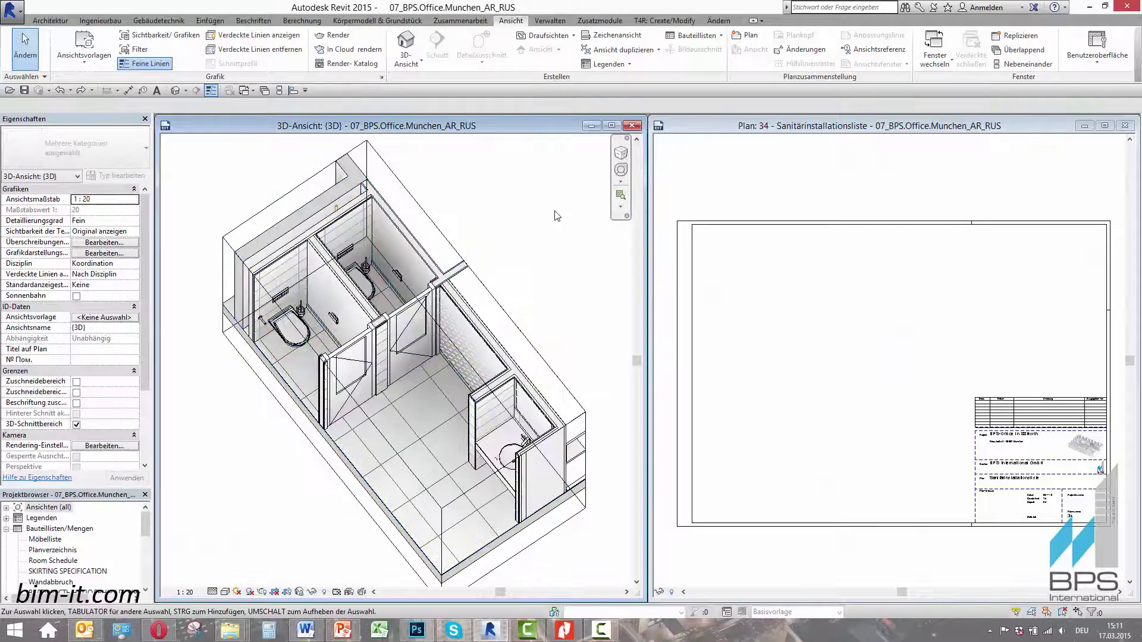
pyautogui.click(687, 37)
pyautogui.click(695, 51)
pyautogui.moveTo(577, 277); pyautogui.dragTo(580, 350)
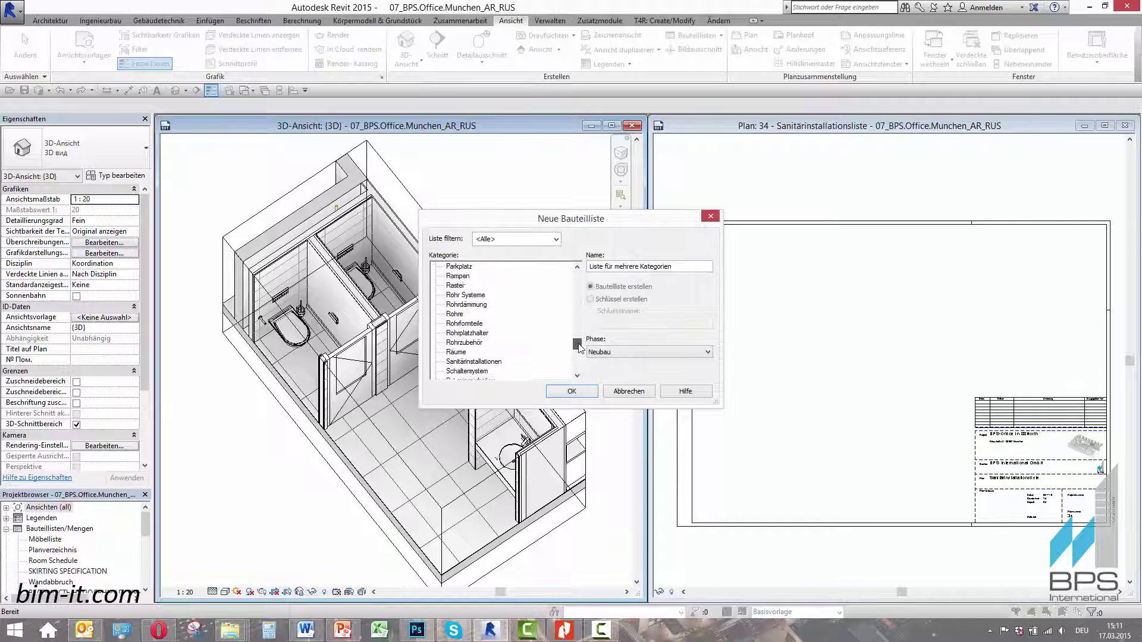
pyautogui.click(549, 389)
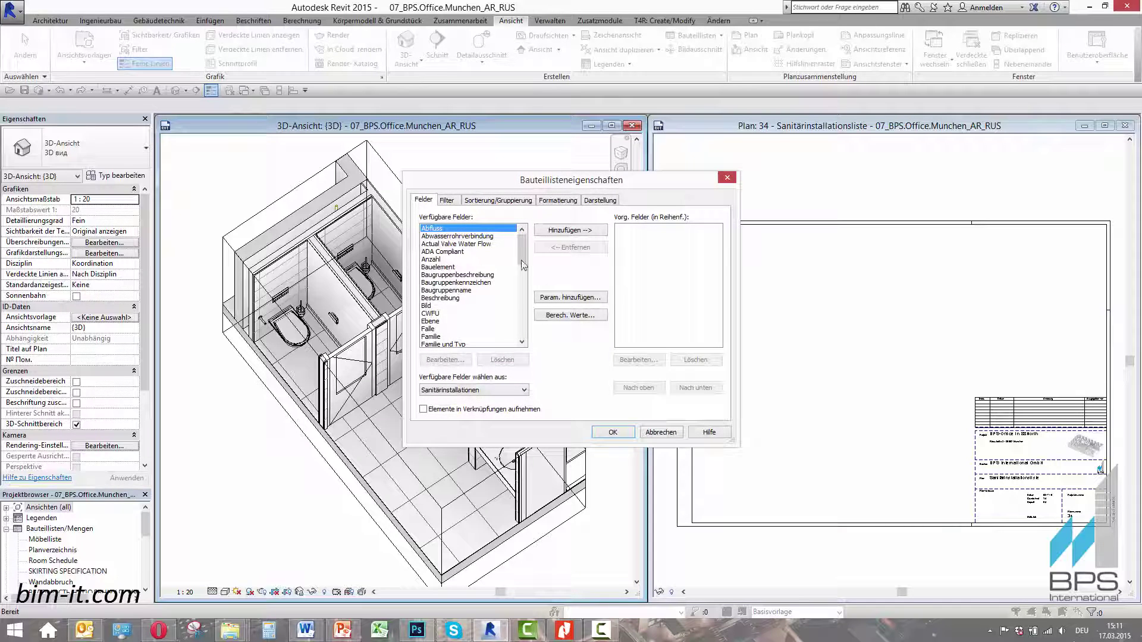
# Add the fields Bauelement, Beschreibung, Hersteller, Modell, URL and Bild to the sanitary schedule and generate it
pyautogui.moveTo(525, 249); pyautogui.dragTo(527, 255)
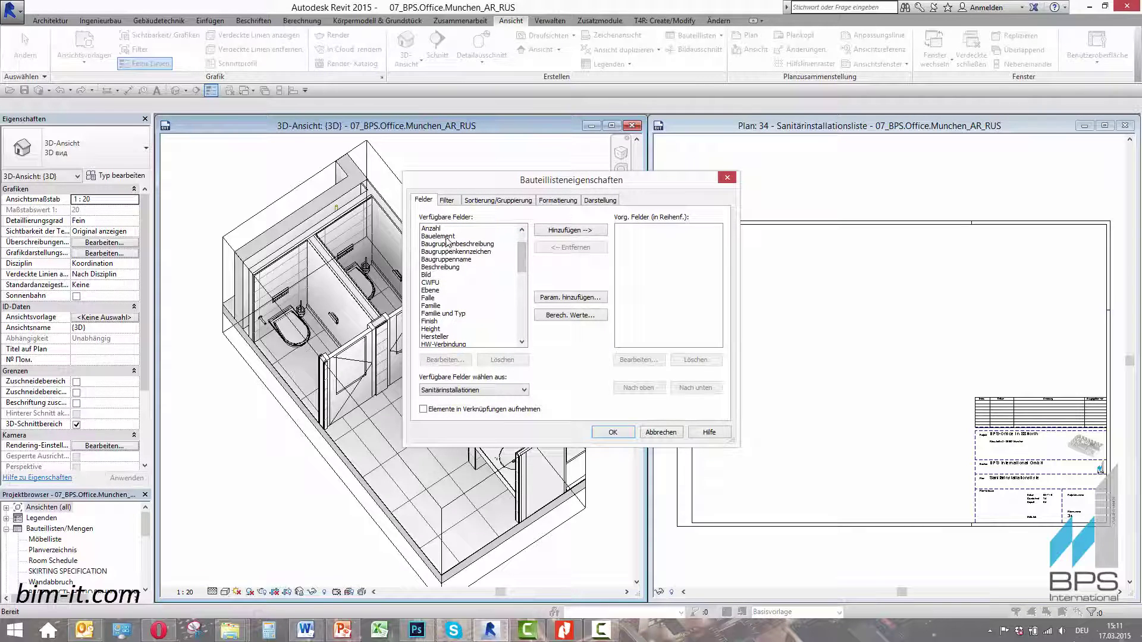
pyautogui.click(577, 232)
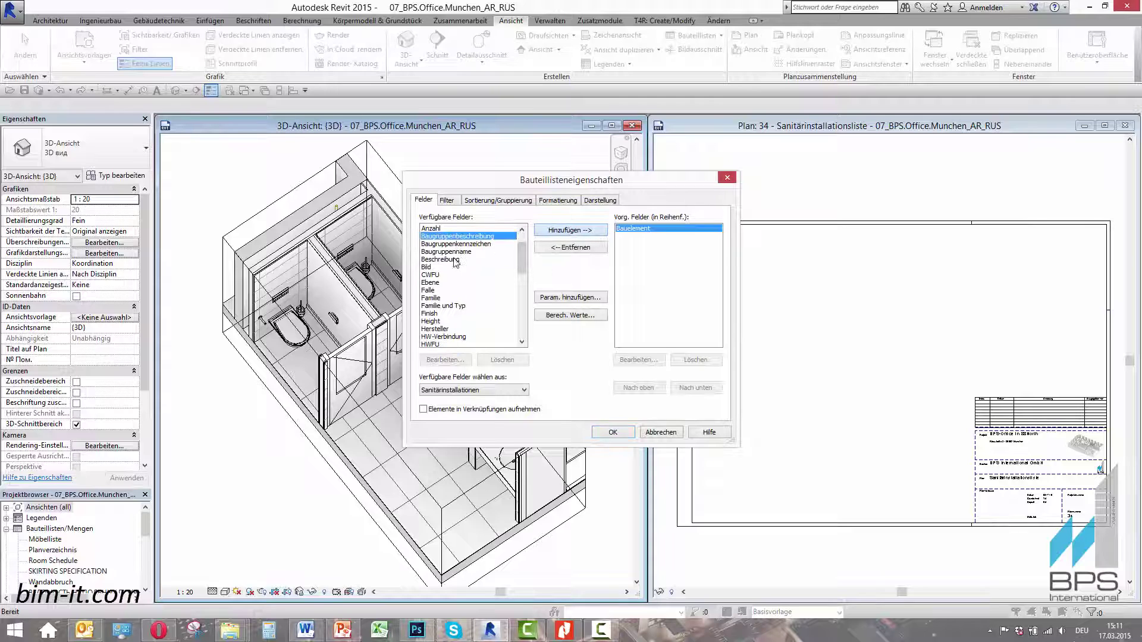
pyautogui.click(564, 230)
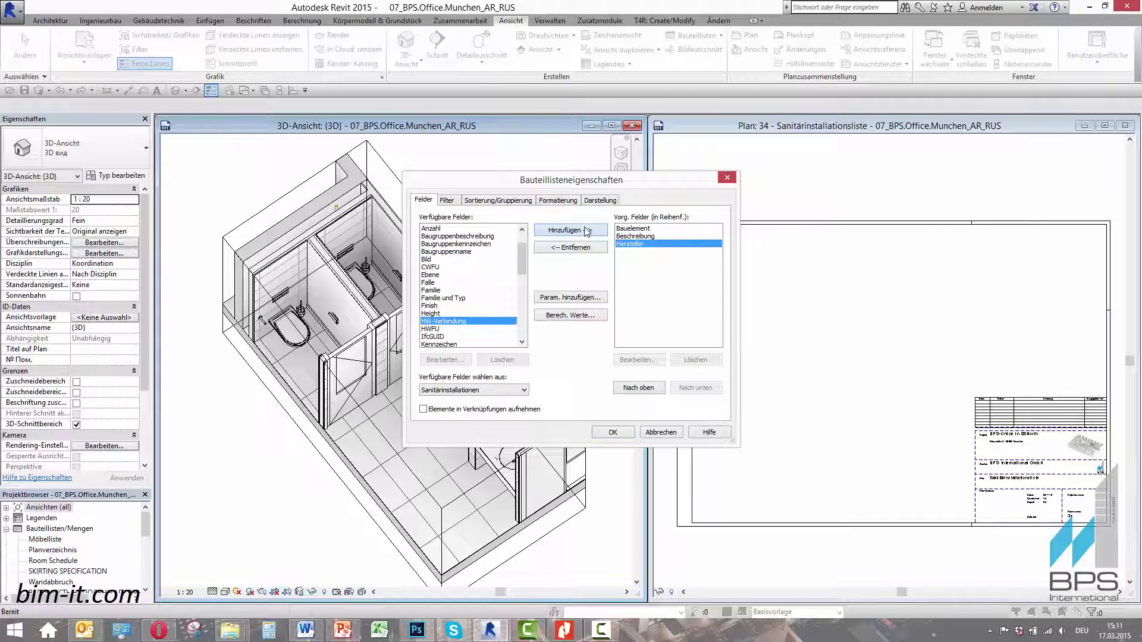
pyautogui.moveTo(520, 273)
pyautogui.mouseDown()
pyautogui.moveTo(526, 320)
pyautogui.moveTo(511, 269)
pyautogui.mouseUp()
pyautogui.click(555, 233)
pyautogui.click(568, 231)
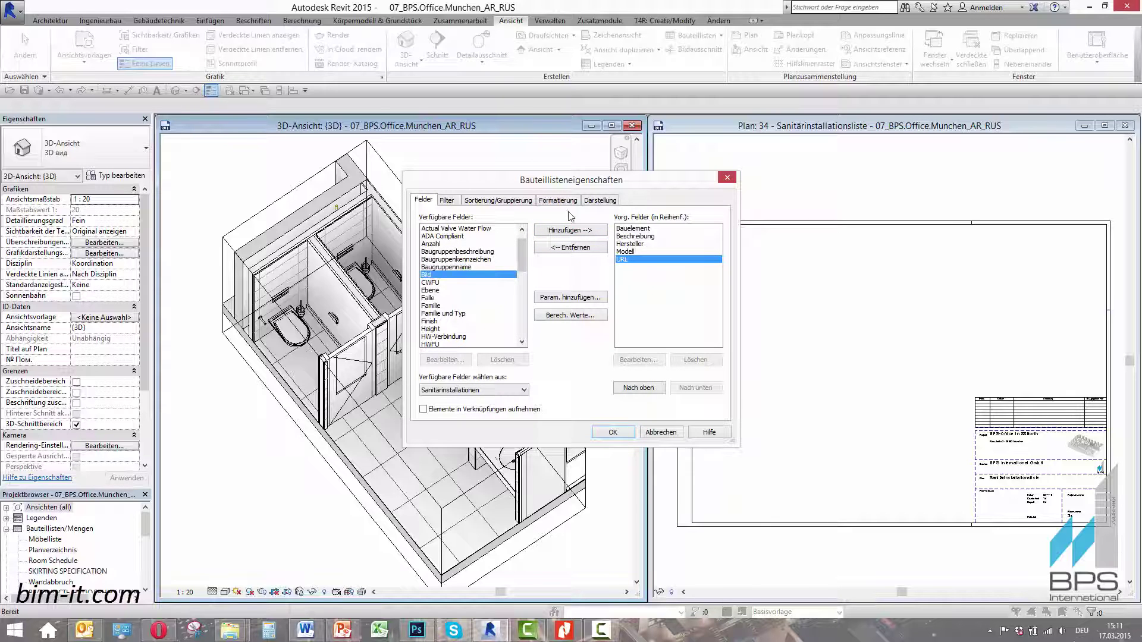
pyautogui.click(621, 431)
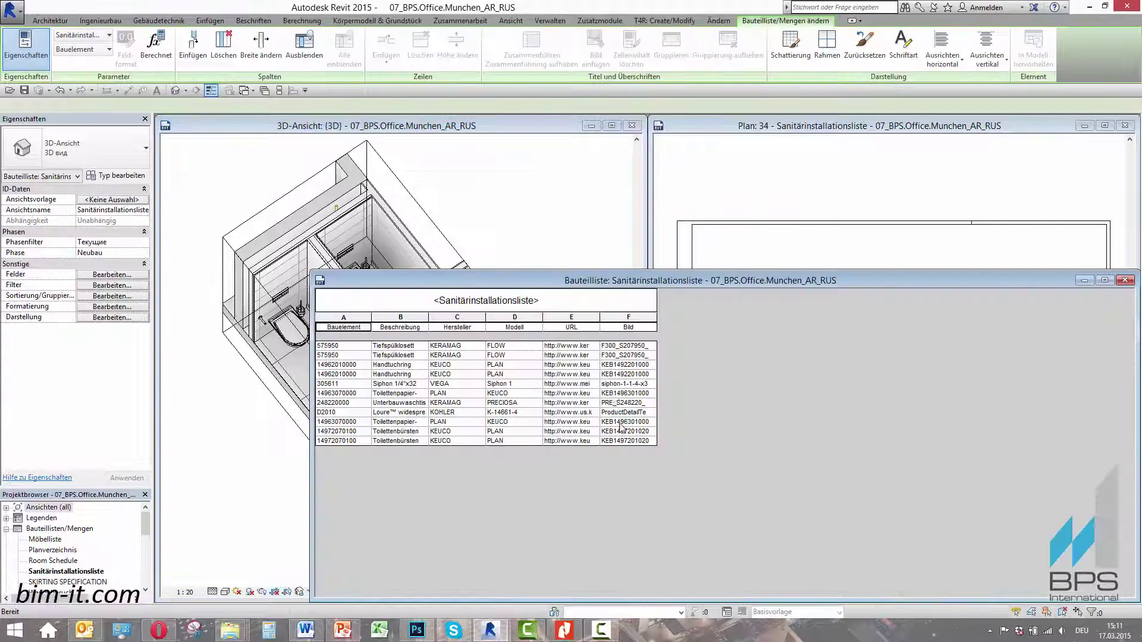
# Close the schedule view and place the Sanitärinstallationsliste on sheet 34 near its upper-left corner
pyautogui.moveTo(619, 284); pyautogui.dragTo(519, 177)
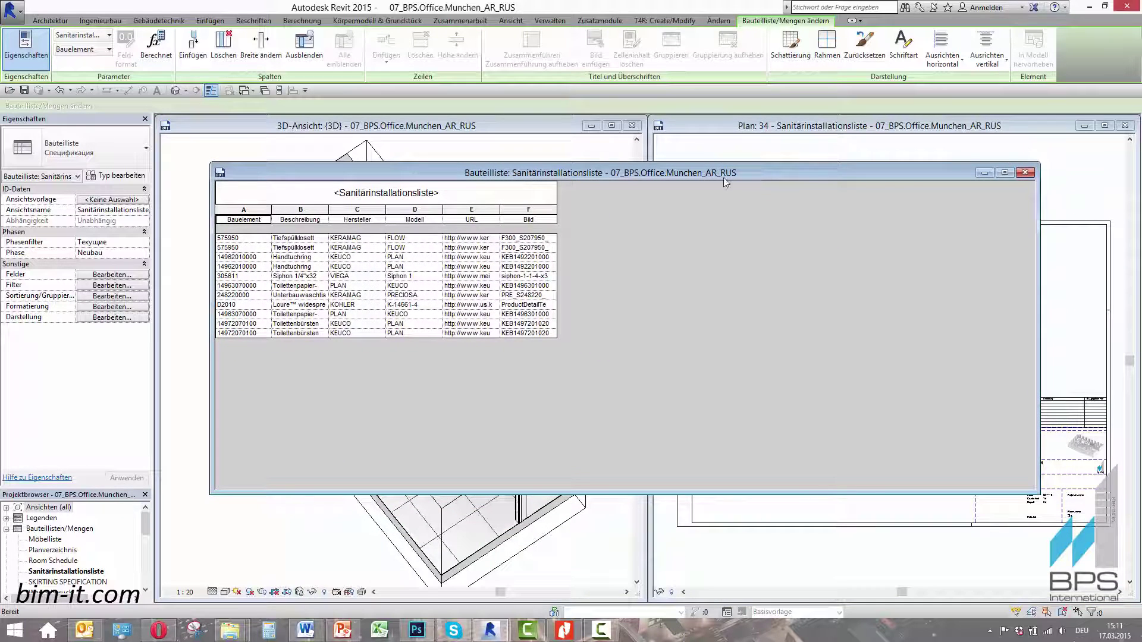
pyautogui.click(1021, 174)
pyautogui.moveTo(66, 571); pyautogui.dragTo(768, 351)
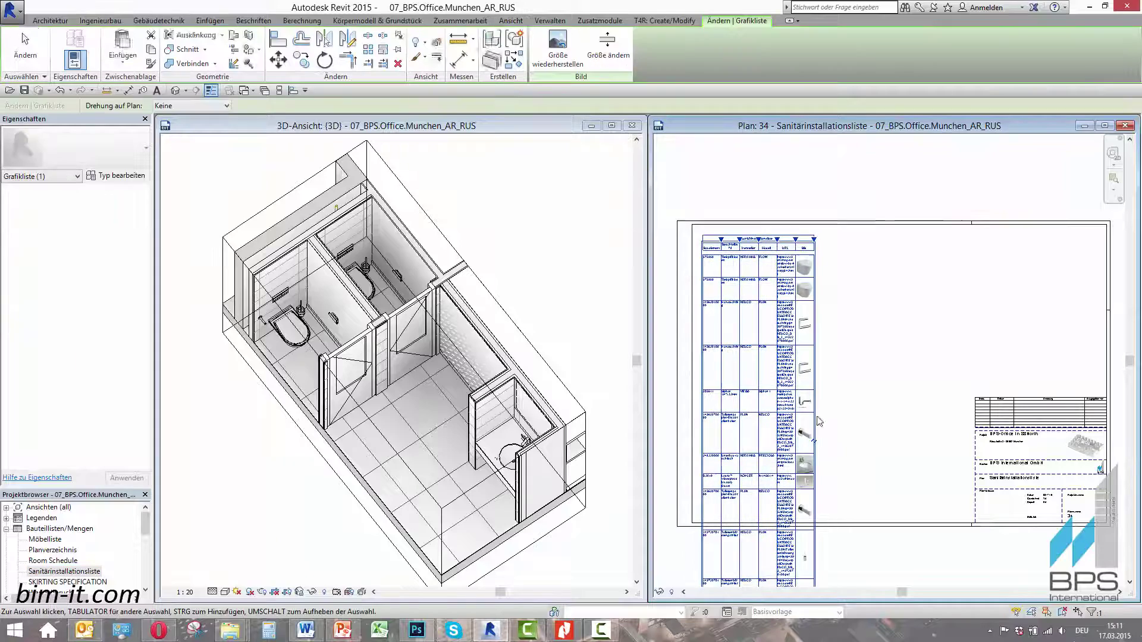
# Widen the Beschreibung and URL columns of the placed list and narrow the Bild column so the list fits the sheet
pyautogui.moveTo(799, 248); pyautogui.dragTo(884, 246)
pyautogui.moveTo(741, 246); pyautogui.dragTo(756, 246)
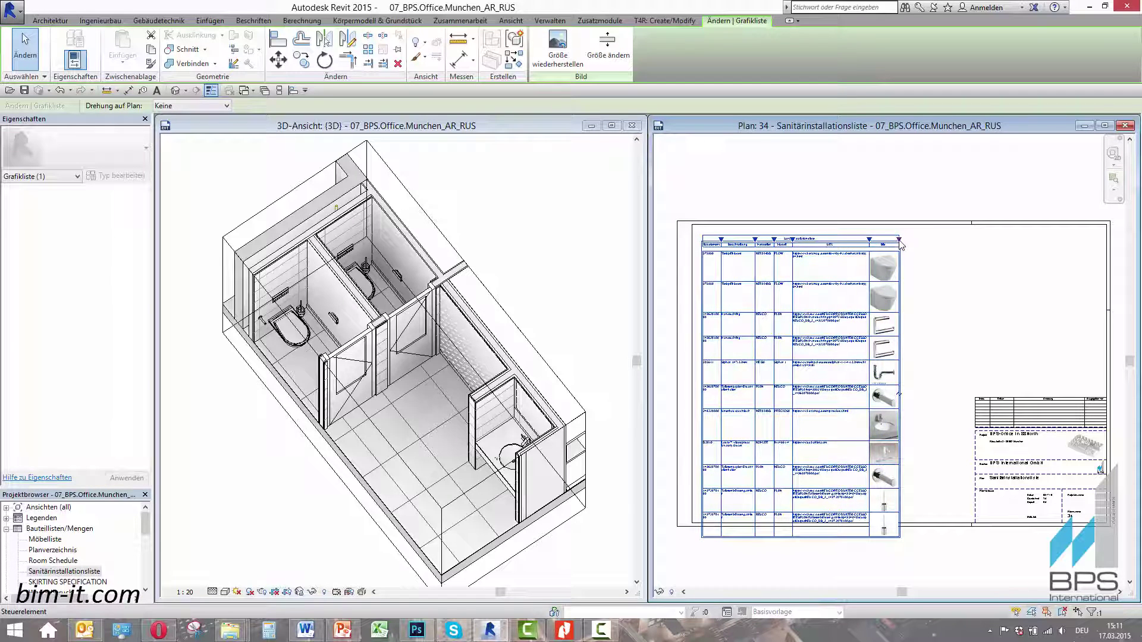
pyautogui.moveTo(894, 239); pyautogui.dragTo(892, 241)
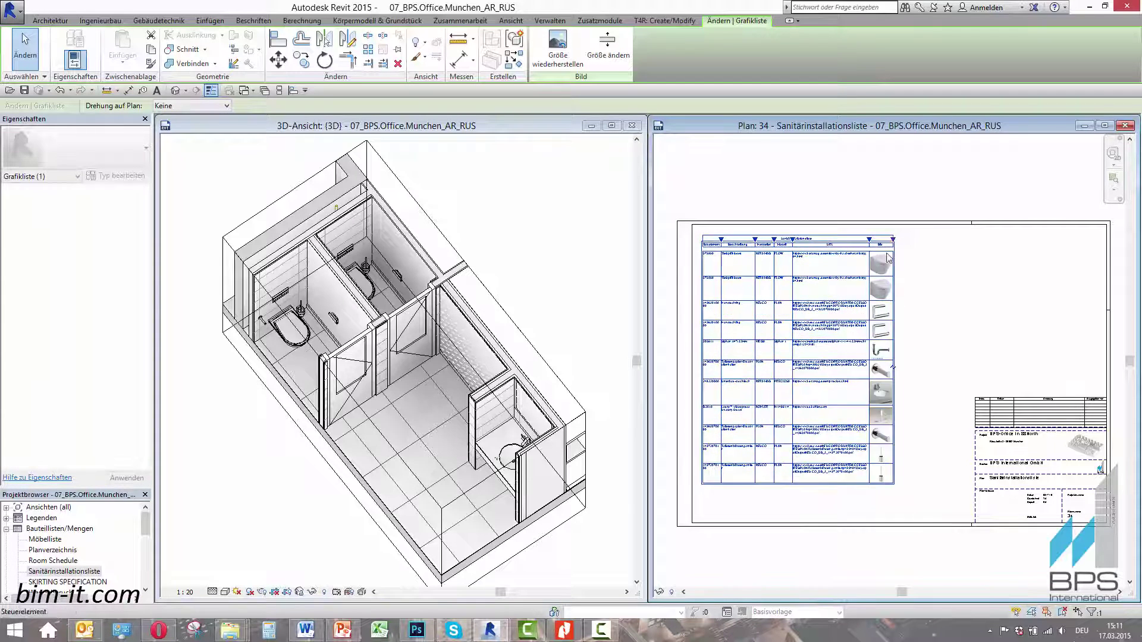
pyautogui.click(925, 553)
# Open the Sanitärinstallationsliste from the sheet and follow the first Handtuchring row's URL to the KEUCO product data sheet
pyautogui.scroll(5, 881, 303)
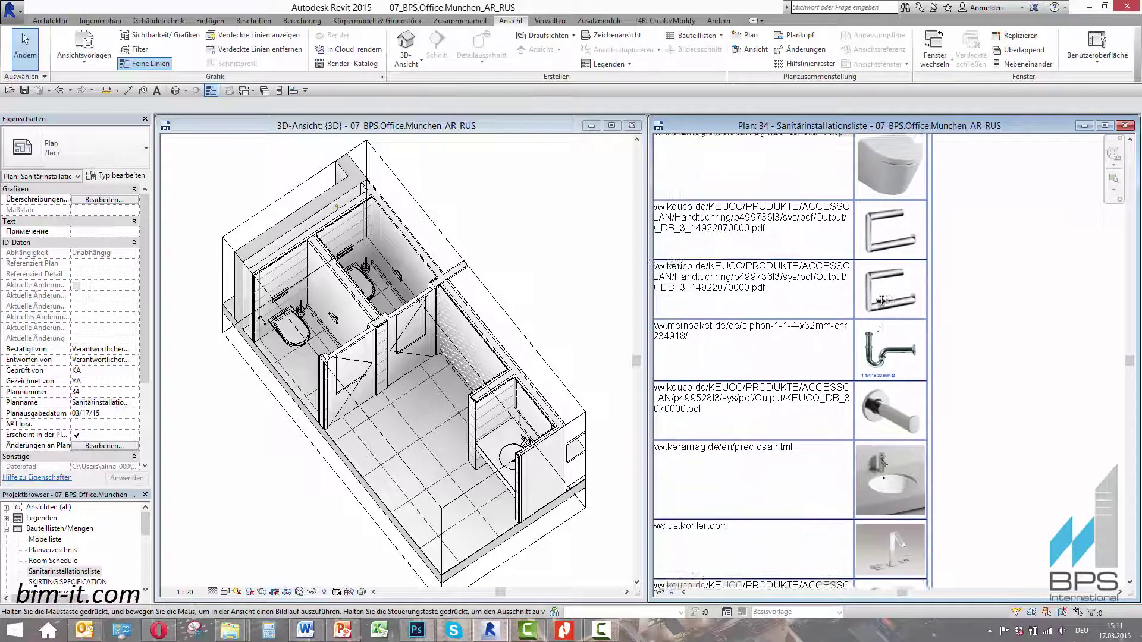
pyautogui.moveTo(880, 300); pyautogui.dragTo(1104, 159, button='middle')
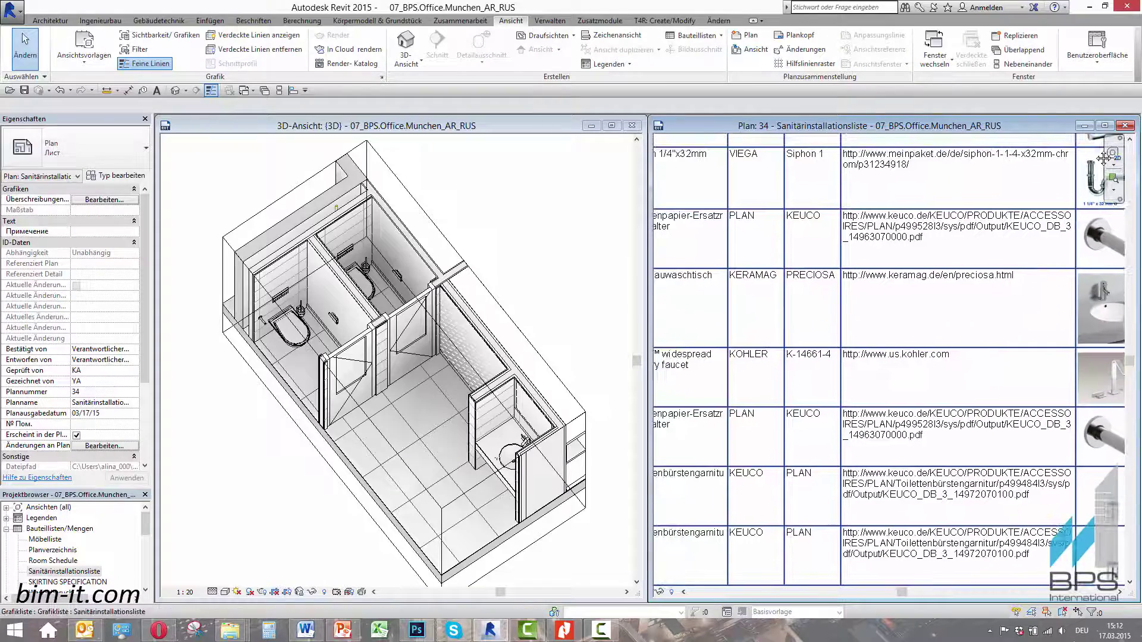
pyautogui.doubleClick(894, 220)
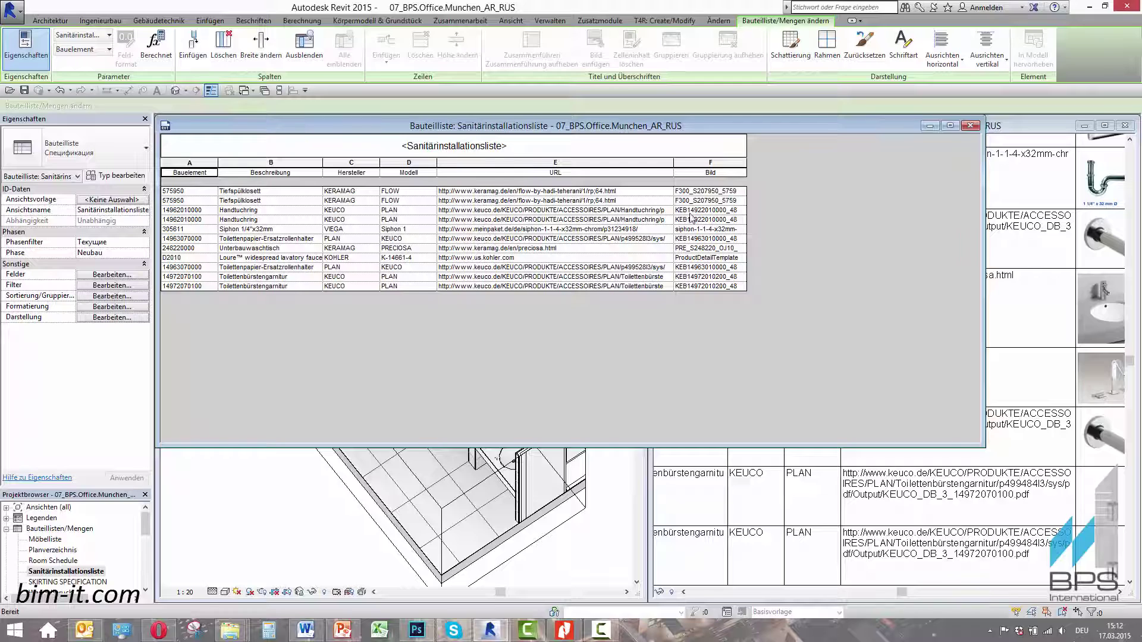
pyautogui.click(669, 211)
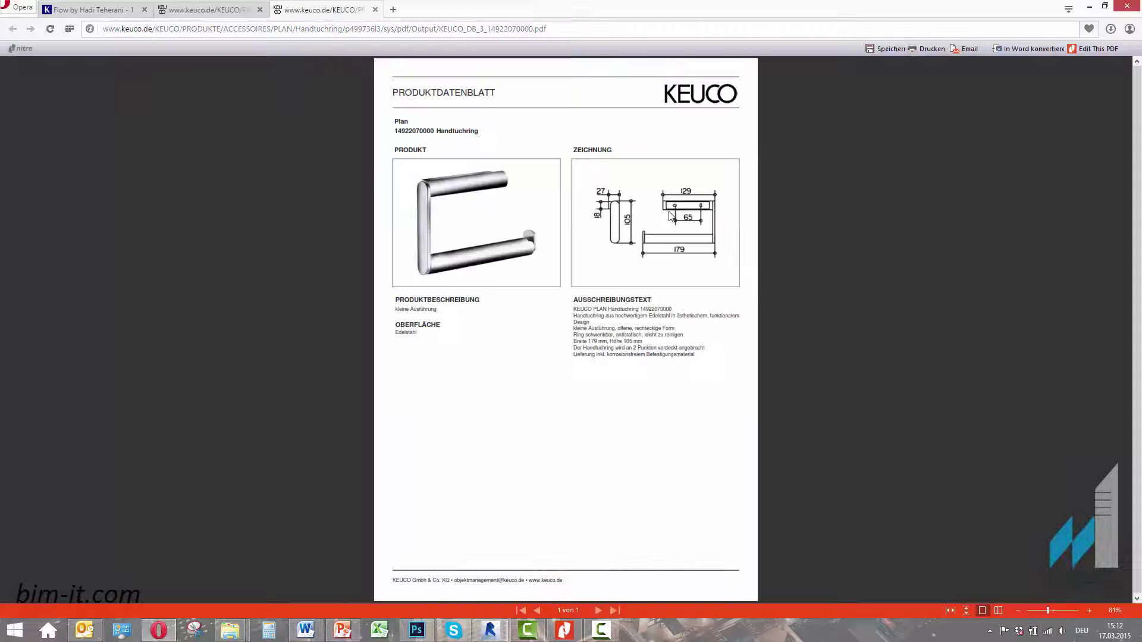
# Return to Revit, highlight the second Handtuchring row's element in the 3D model, and close the schedule view
pyautogui.hotkey('alt', 'Tab')
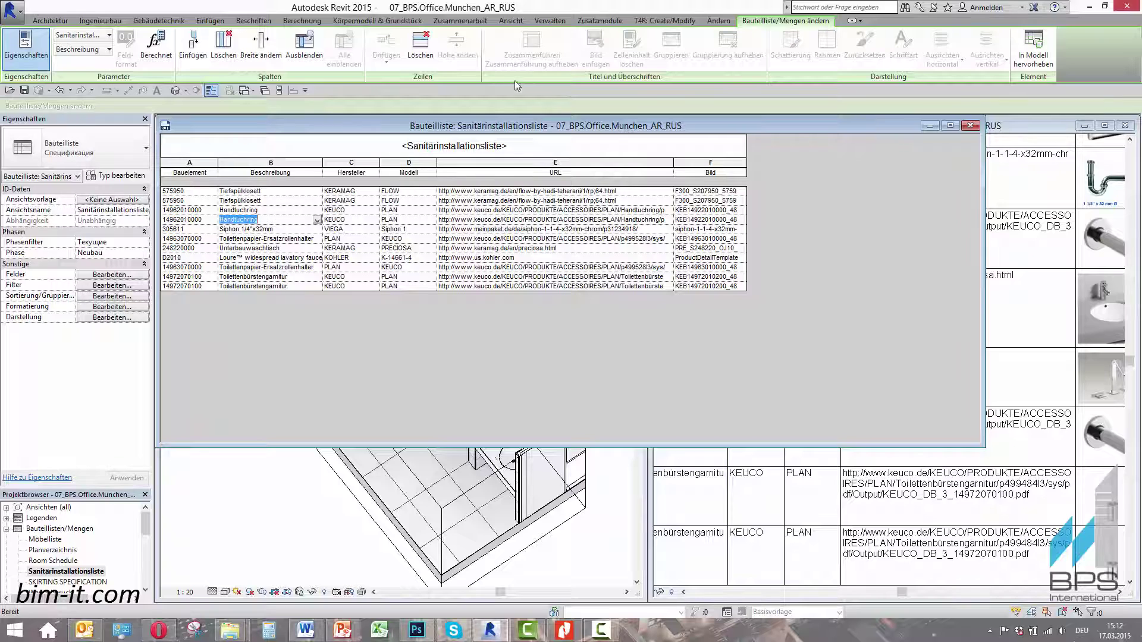
pyautogui.click(1051, 41)
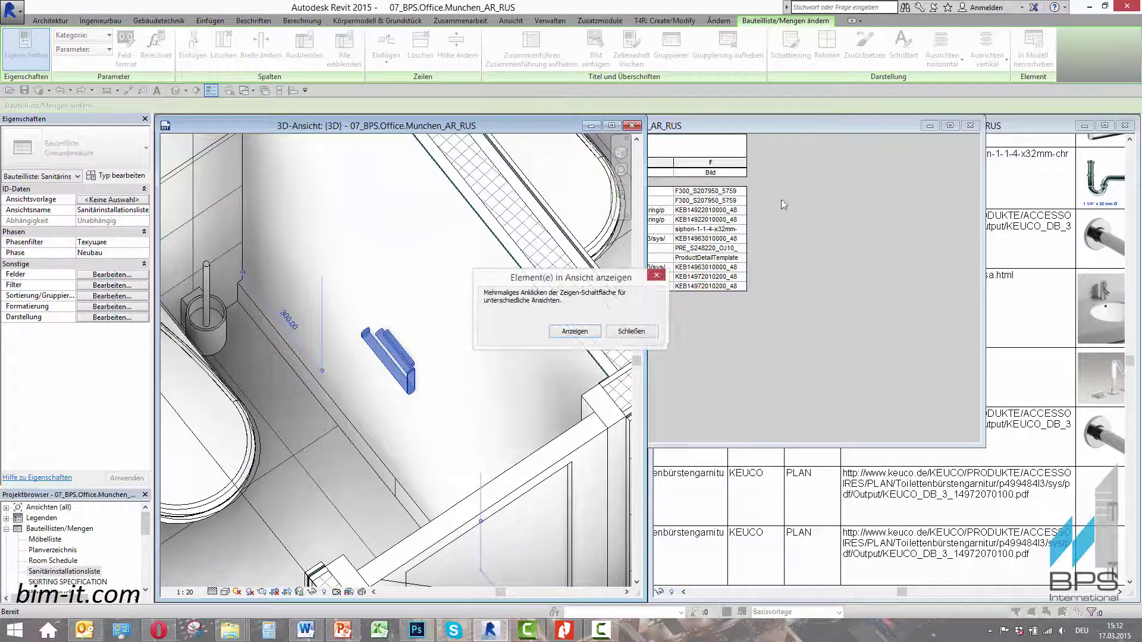
pyautogui.click(631, 331)
pyautogui.moveTo(425, 386); pyautogui.dragTo(477, 365, button='middle')
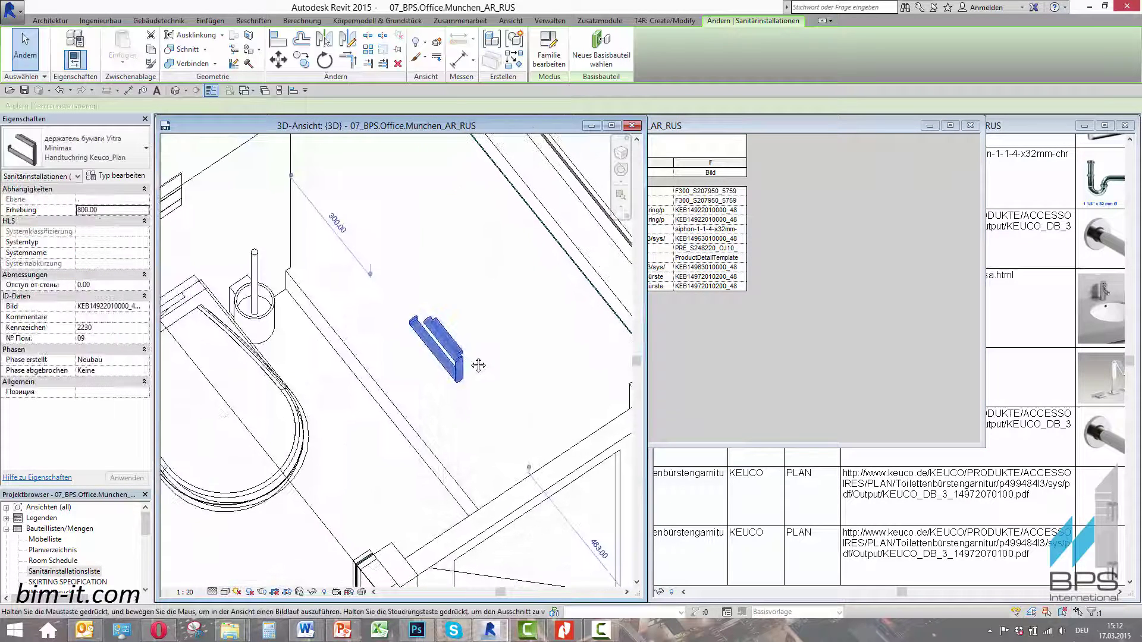
pyautogui.click(972, 126)
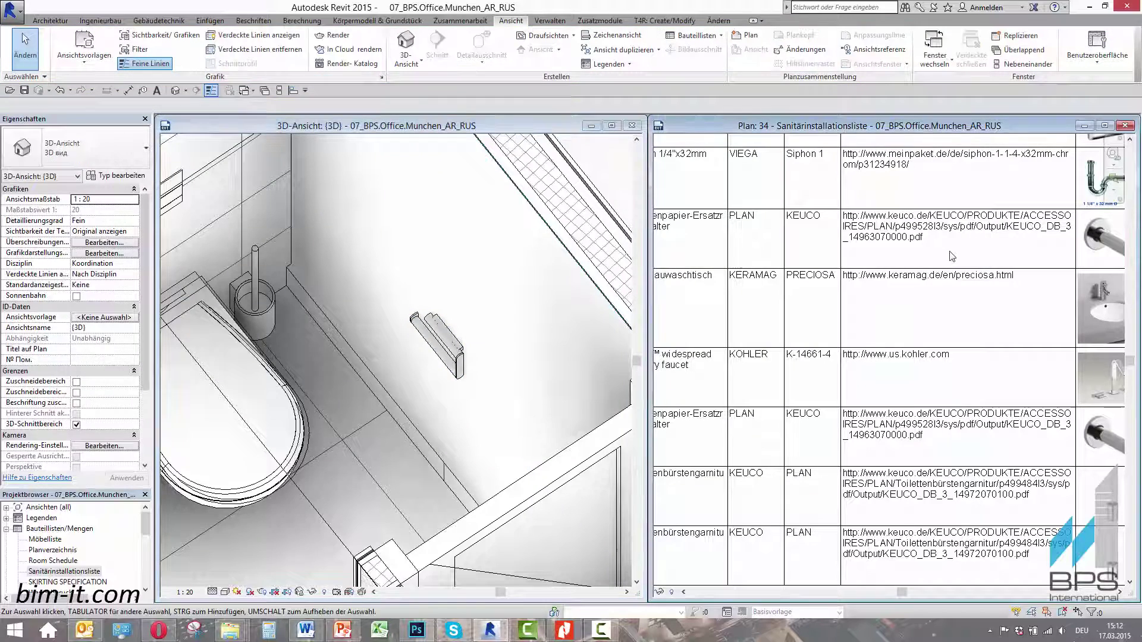
# Delete the Keuco Handtuchring from the toilet wall in the 3D view, with its row in view on the sheet's list
pyautogui.moveTo(804, 222); pyautogui.dragTo(709, 446, button='middle')
pyautogui.click(450, 347)
pyautogui.click(451, 347)
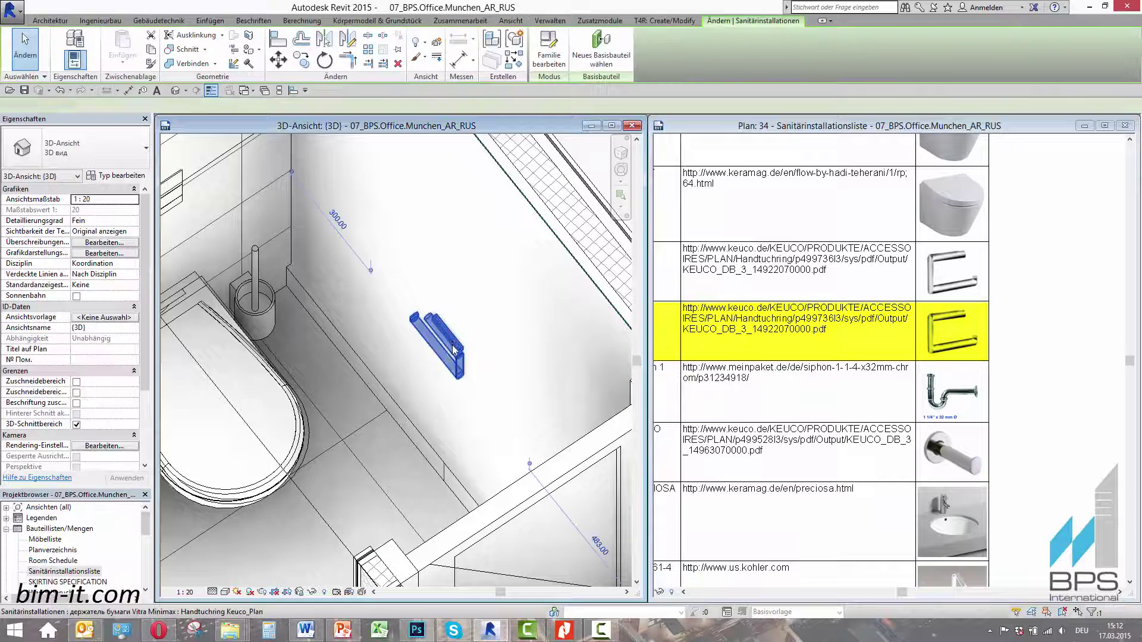
pyautogui.press('Delete')
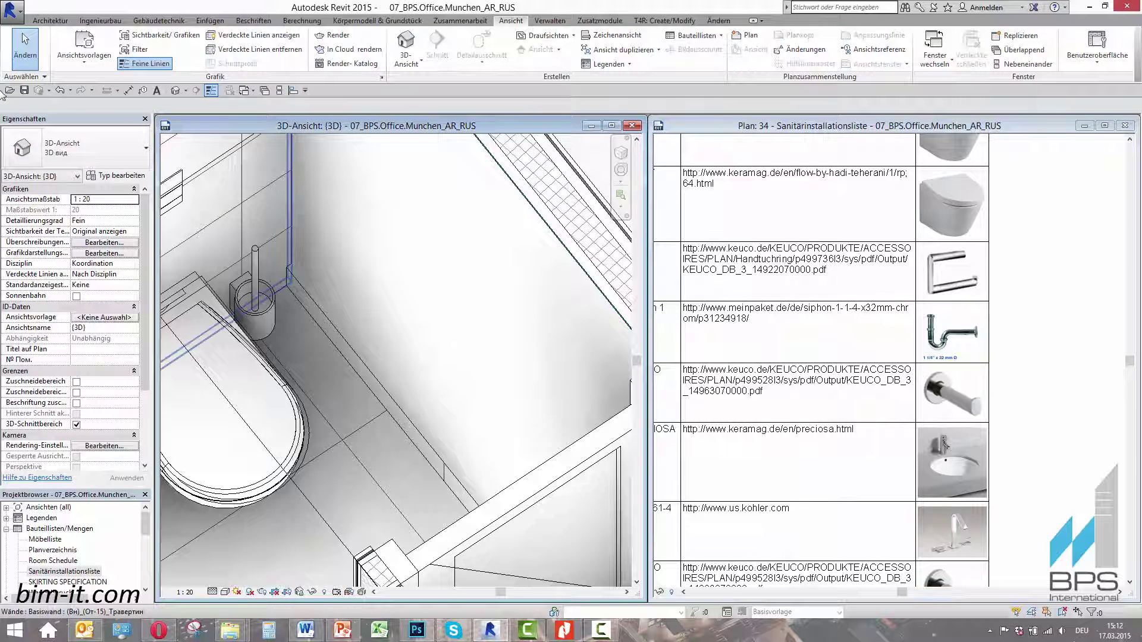